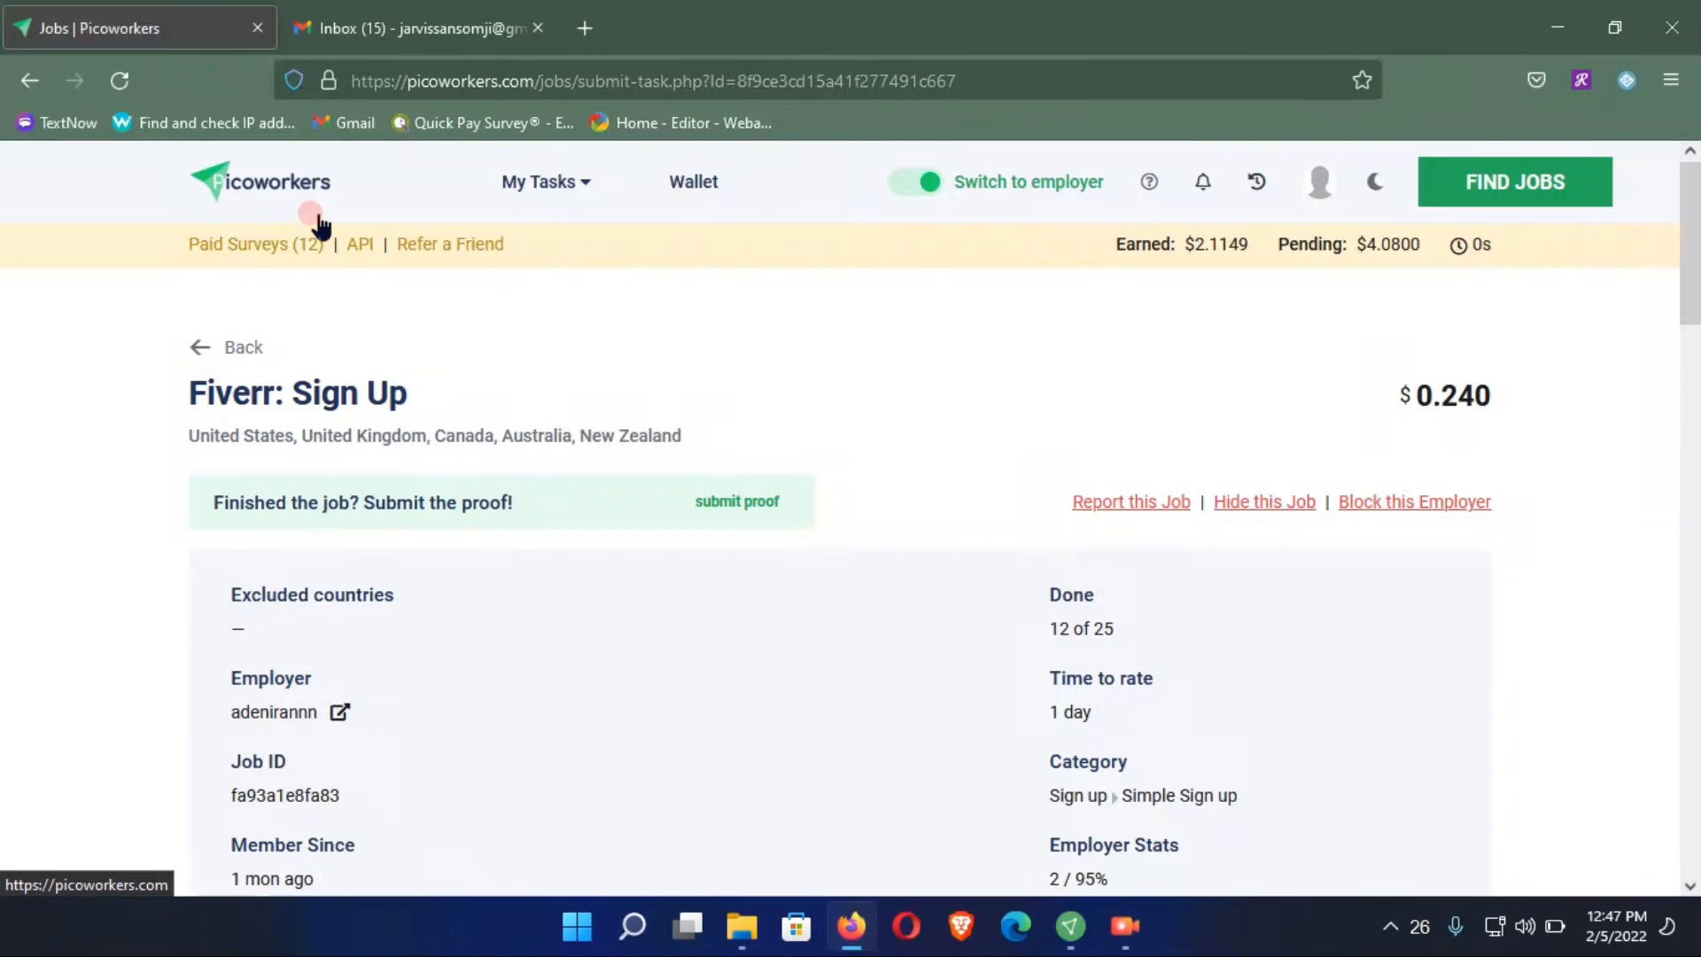
Step: Check the title and the payment of the Fiverr sign-up job
{"action": "left_click_drag", "start_coordinate": [394, 392], "coordinate": [178, 390]}
{"action": "left_click", "coordinate": [252, 394]}
{"action": "left_click_drag", "start_coordinate": [1408, 391], "coordinate": [1495, 401]}
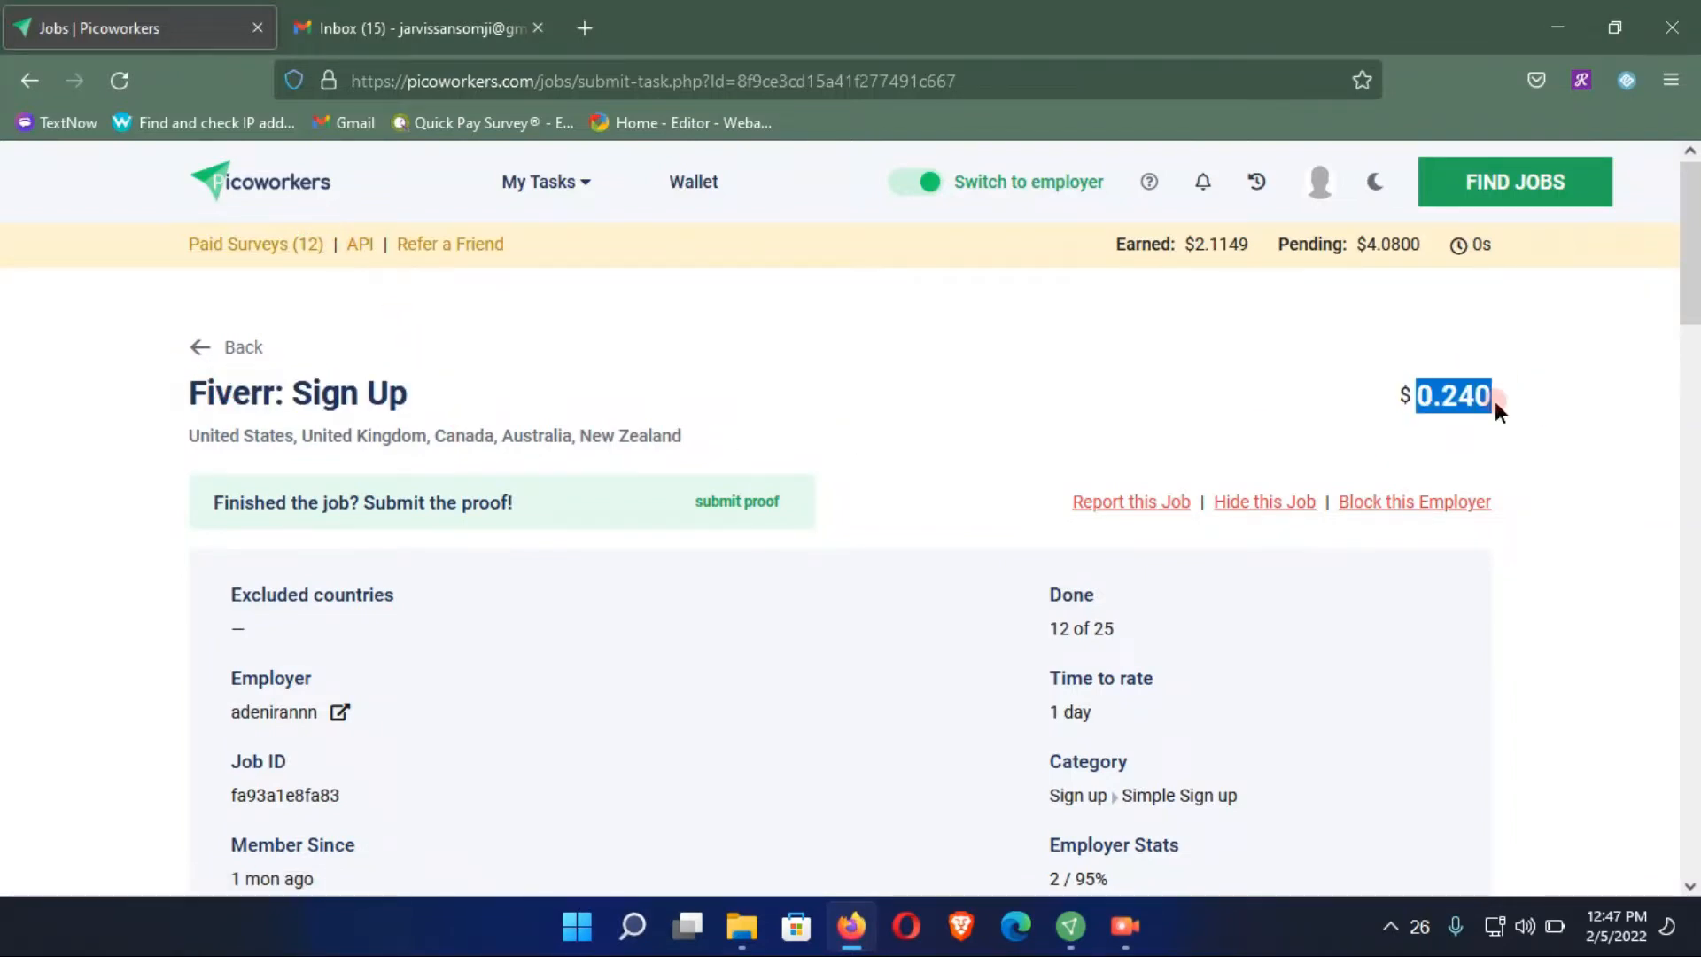
{"action": "left_click", "coordinate": [1108, 429]}
Step: Open the Medium link from the first job instruction in a new tab and switch to the article
{"action": "scroll", "coordinate": [703, 482], "scroll_direction": "down", "scroll_amount": 6}
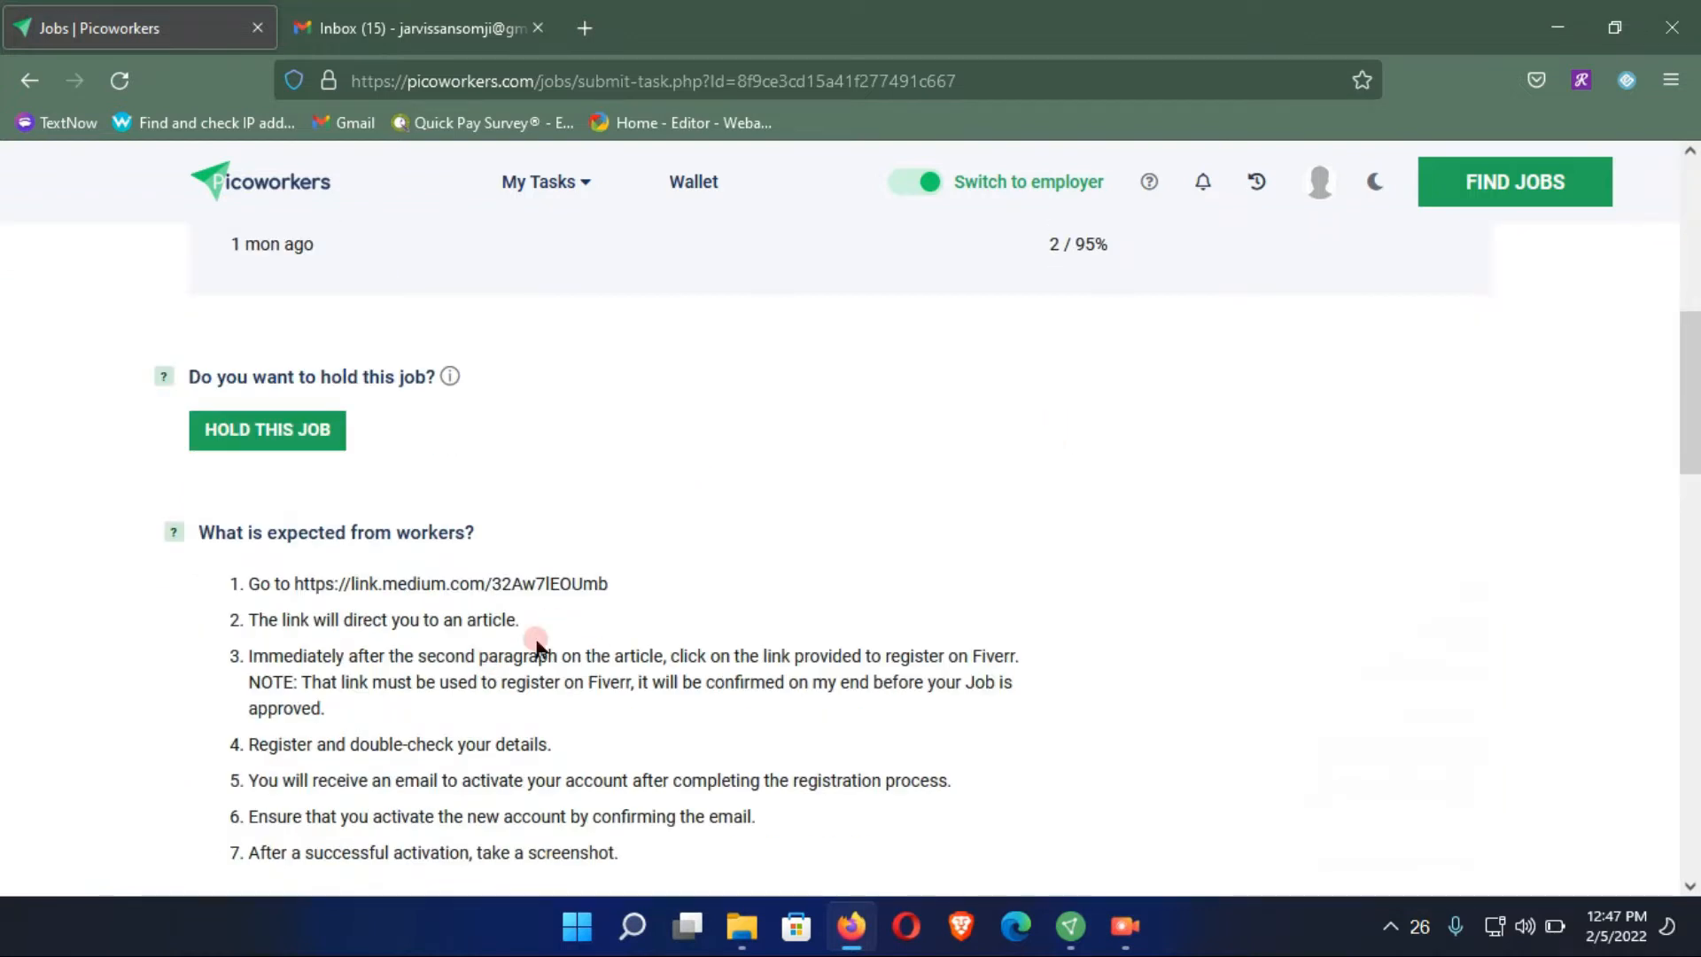
{"action": "left_click_drag", "start_coordinate": [610, 585], "coordinate": [294, 584]}
{"action": "right_click", "coordinate": [323, 584]}
{"action": "left_click", "coordinate": [495, 160]}
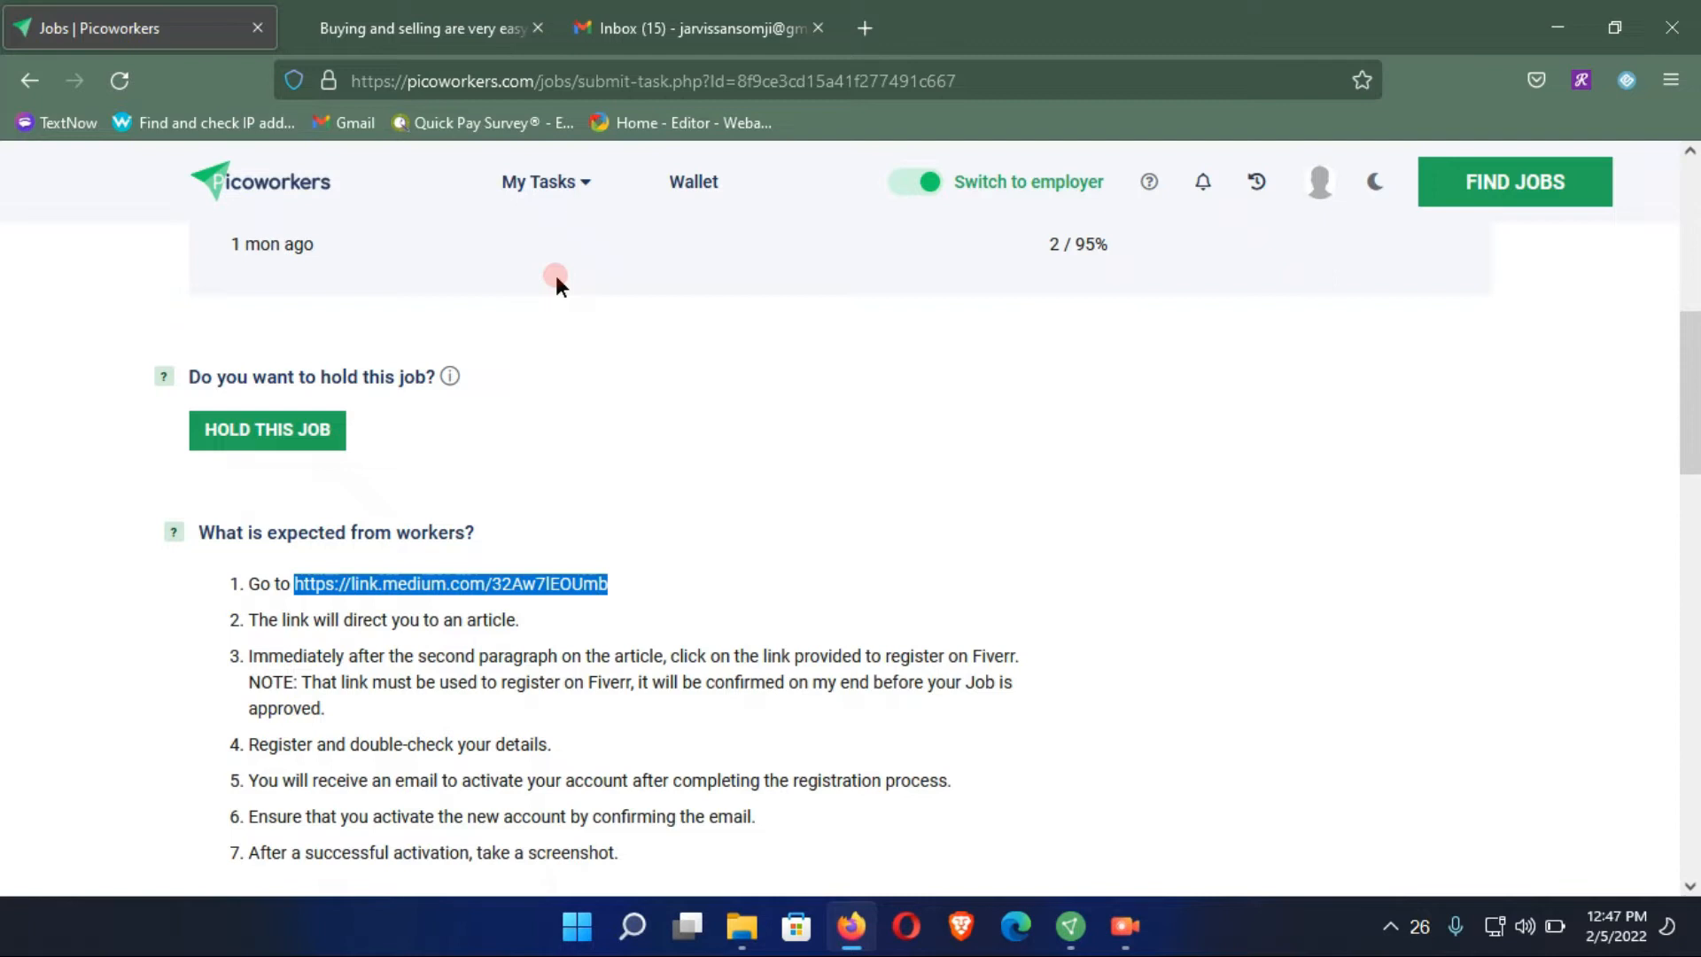
{"action": "left_click", "coordinate": [381, 29]}
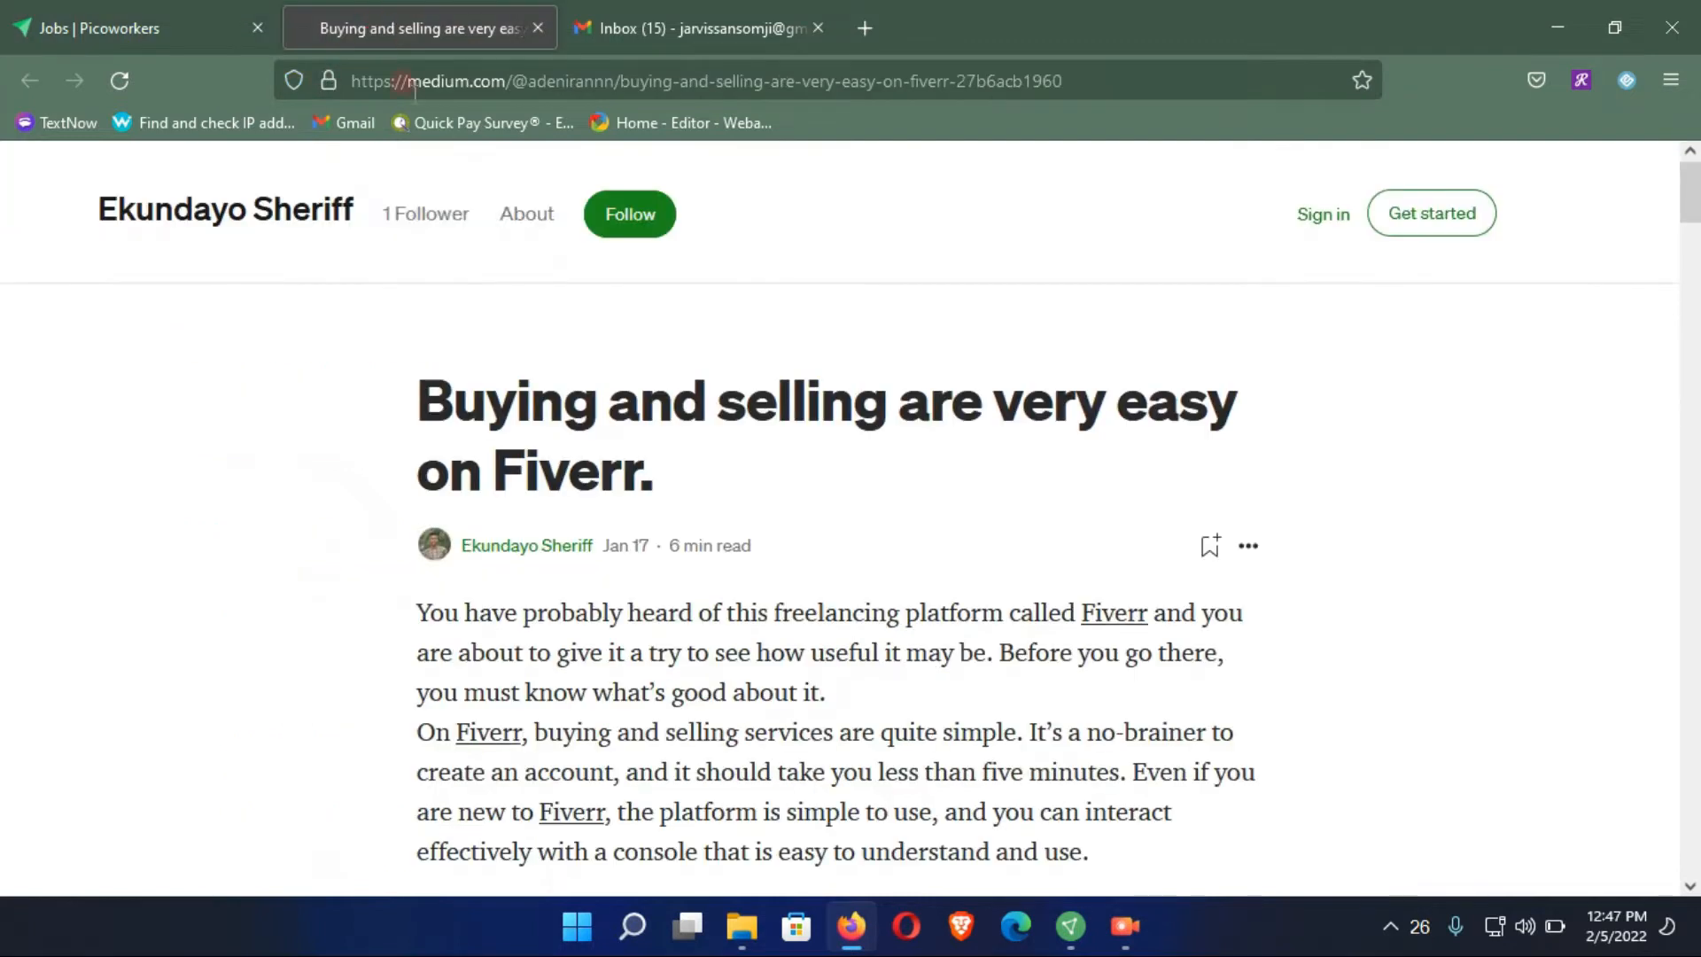
Step: Find the "Register on Fiverr" line after the article's second paragraph and open its registration link
{"action": "scroll", "coordinate": [639, 356], "scroll_direction": "down", "scroll_amount": 3}
{"action": "scroll", "coordinate": [640, 356], "scroll_direction": "down", "scroll_amount": 2}
{"action": "left_click_drag", "start_coordinate": [412, 544], "coordinate": [618, 551]}
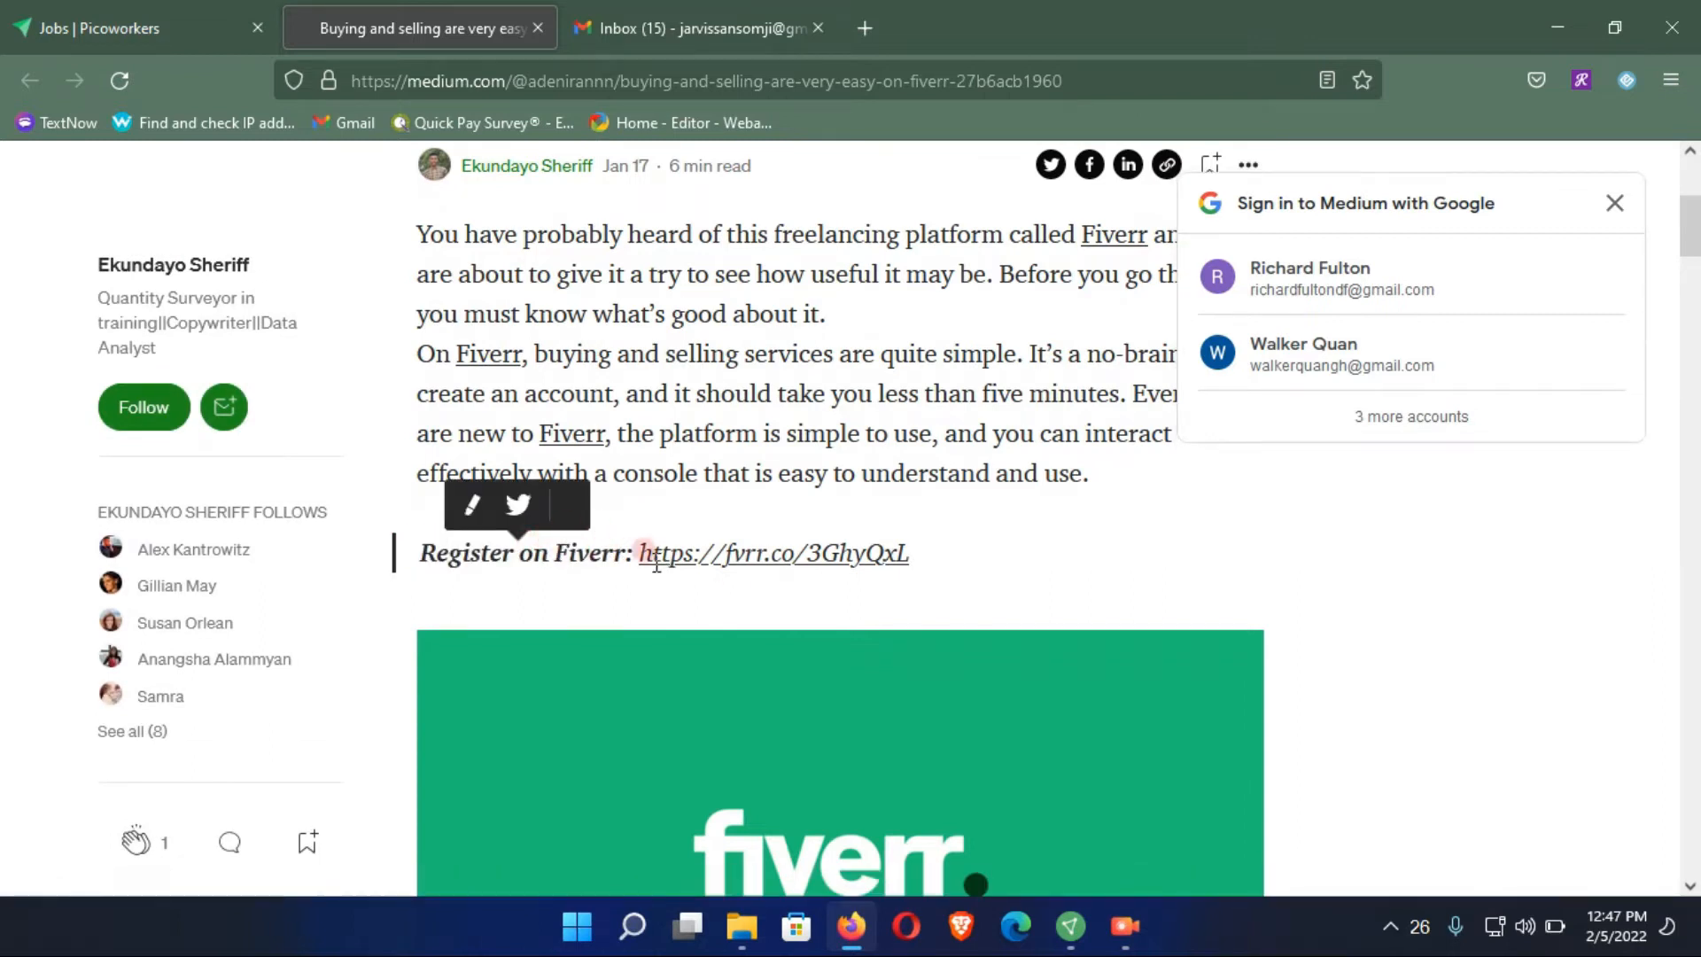
{"action": "left_click", "coordinate": [844, 555]}
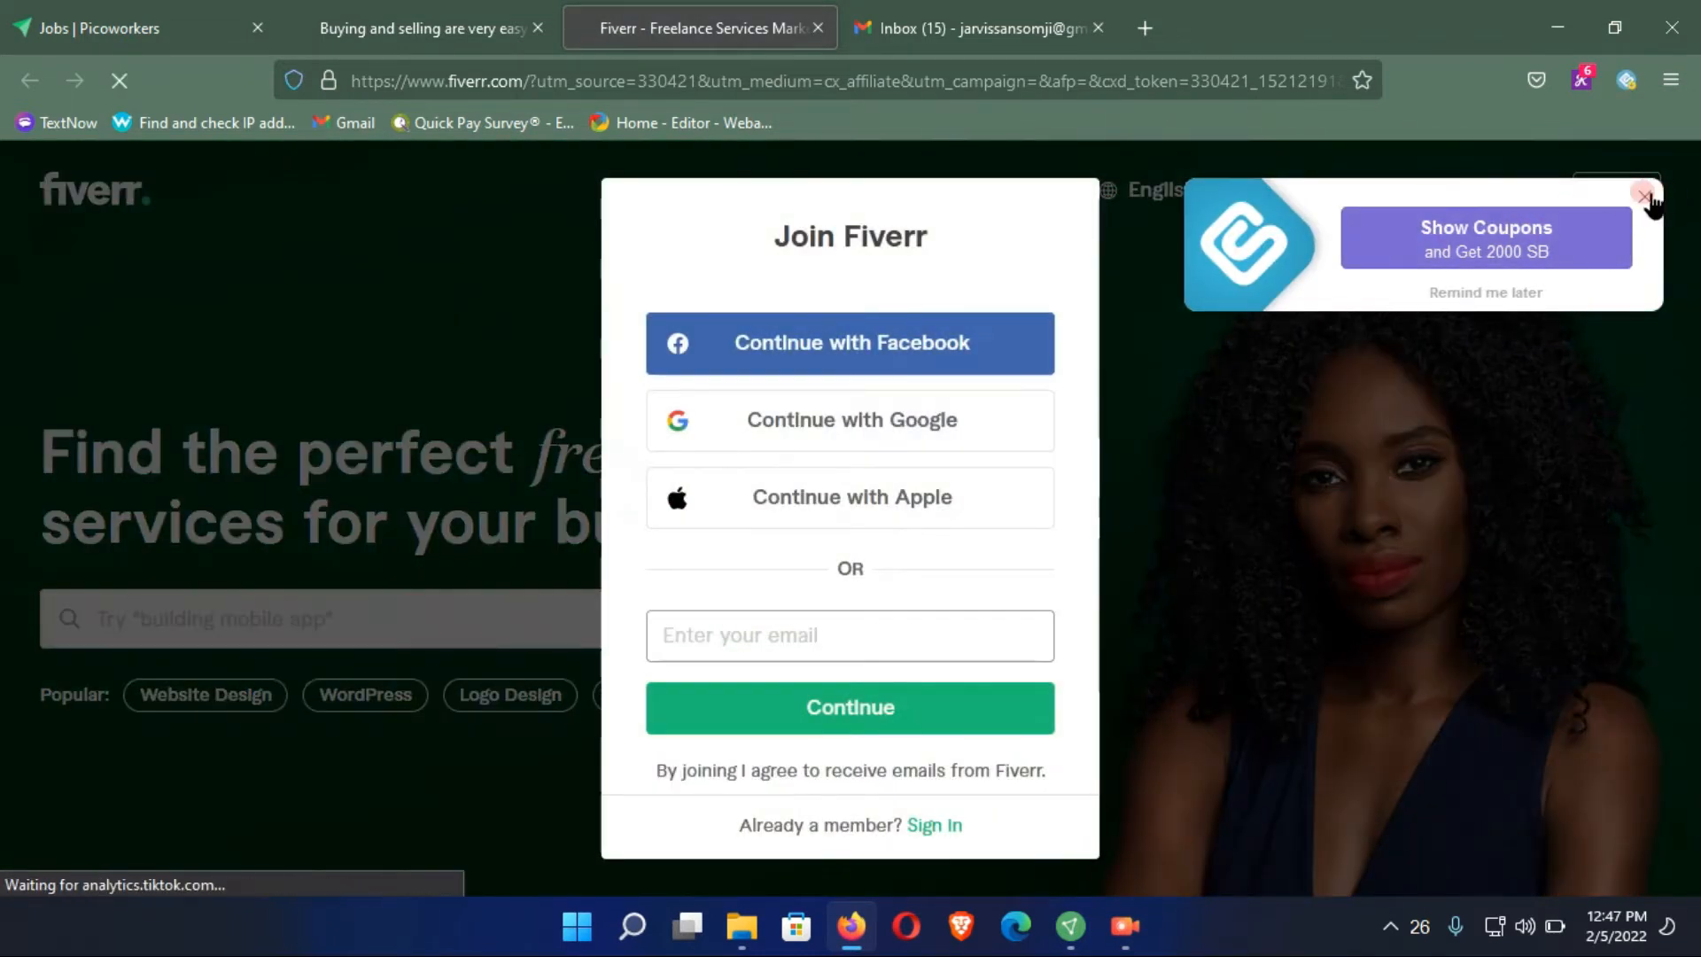
Step: Join Fiverr with the worker's existing Google account and submit the username and email
{"action": "left_click", "coordinate": [894, 424]}
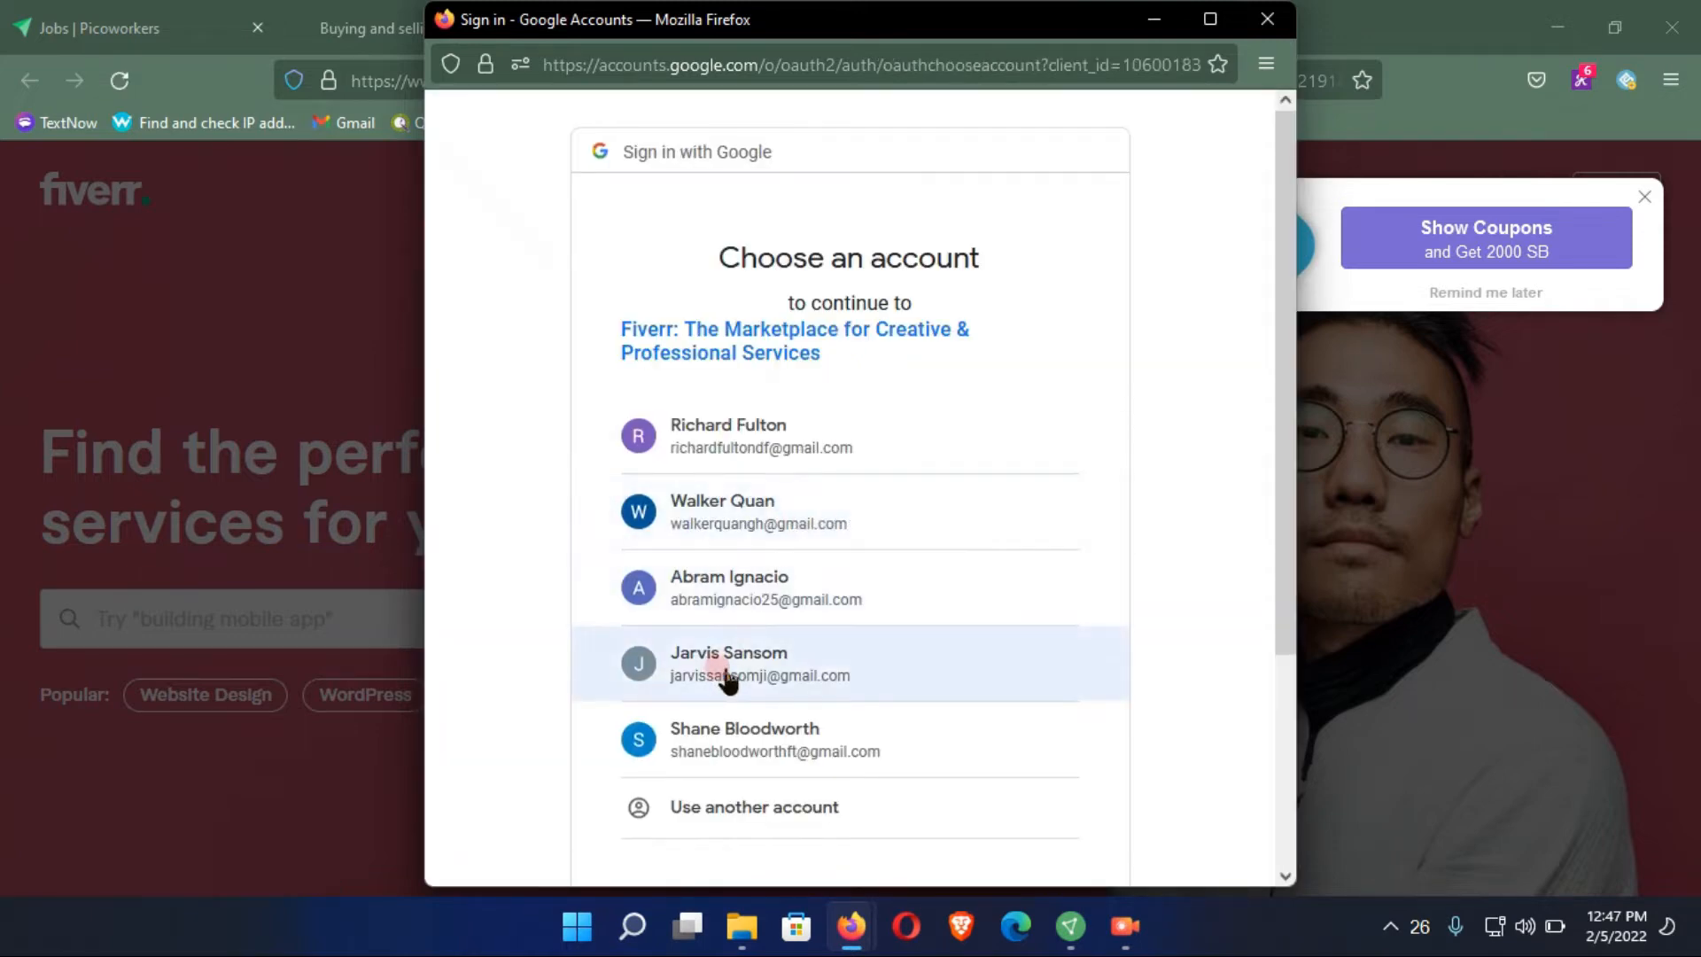
{"action": "left_click", "coordinate": [759, 666]}
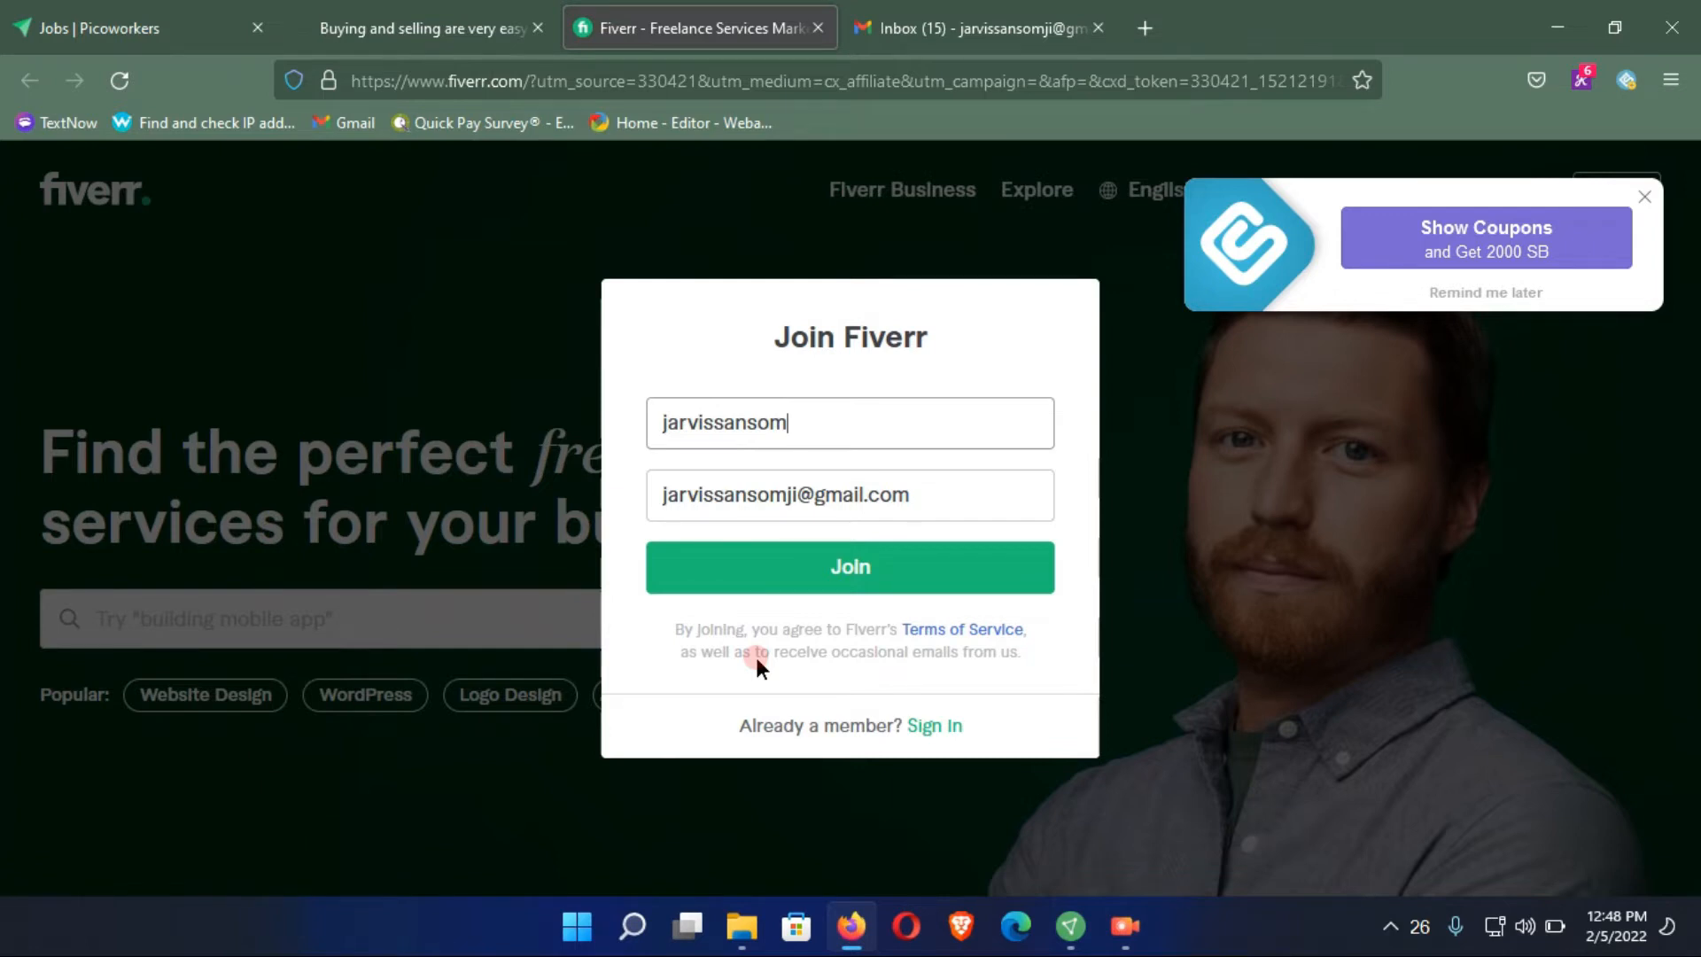
{"action": "left_click", "coordinate": [853, 571]}
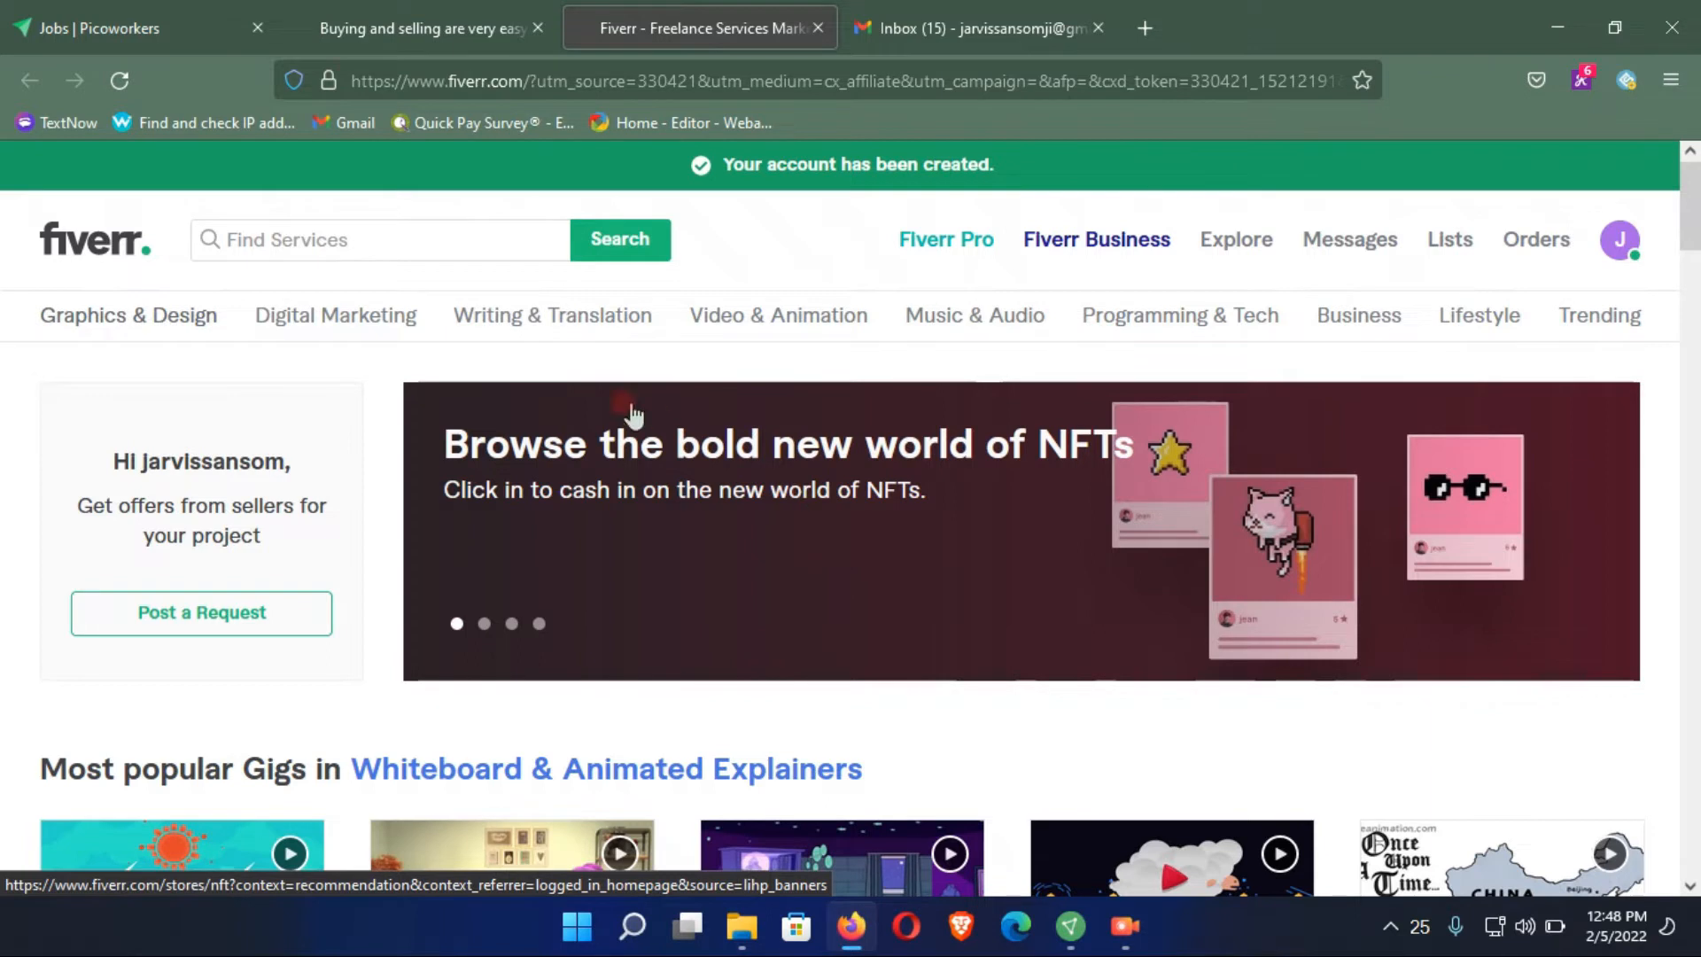
Step: Return to the Picoworkers job and review its remaining instructions and the two email screenshots required as proof
{"action": "left_click", "coordinate": [162, 20]}
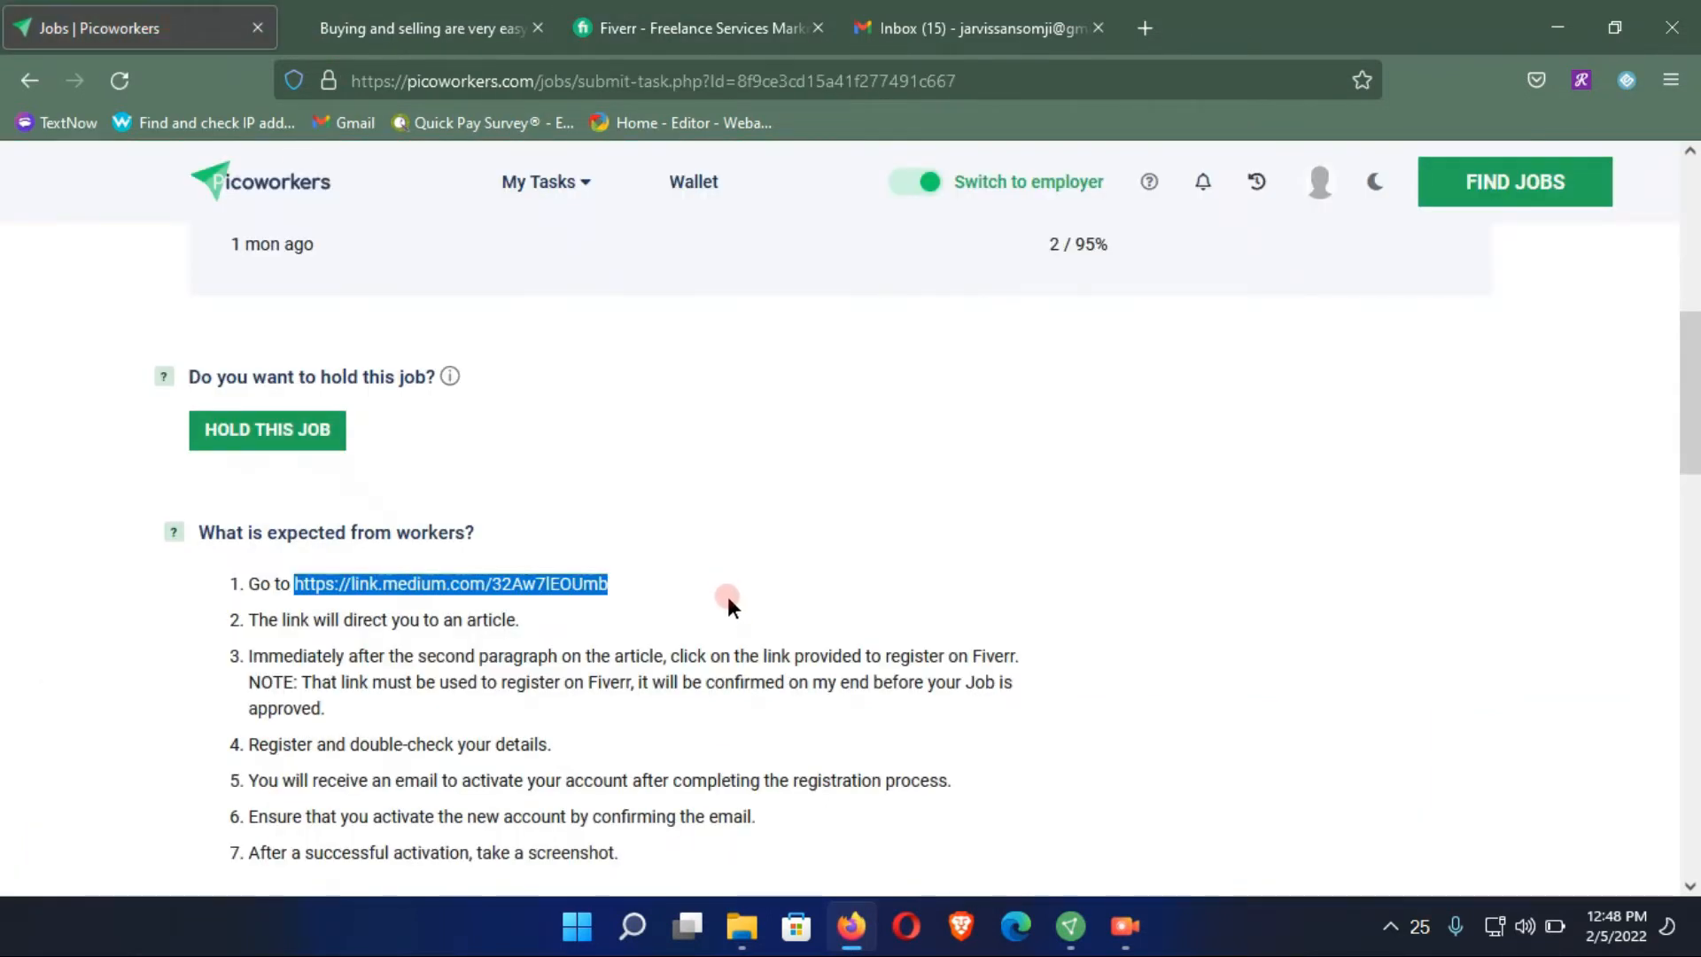
{"action": "scroll", "coordinate": [727, 597], "scroll_direction": "down", "scroll_amount": 3}
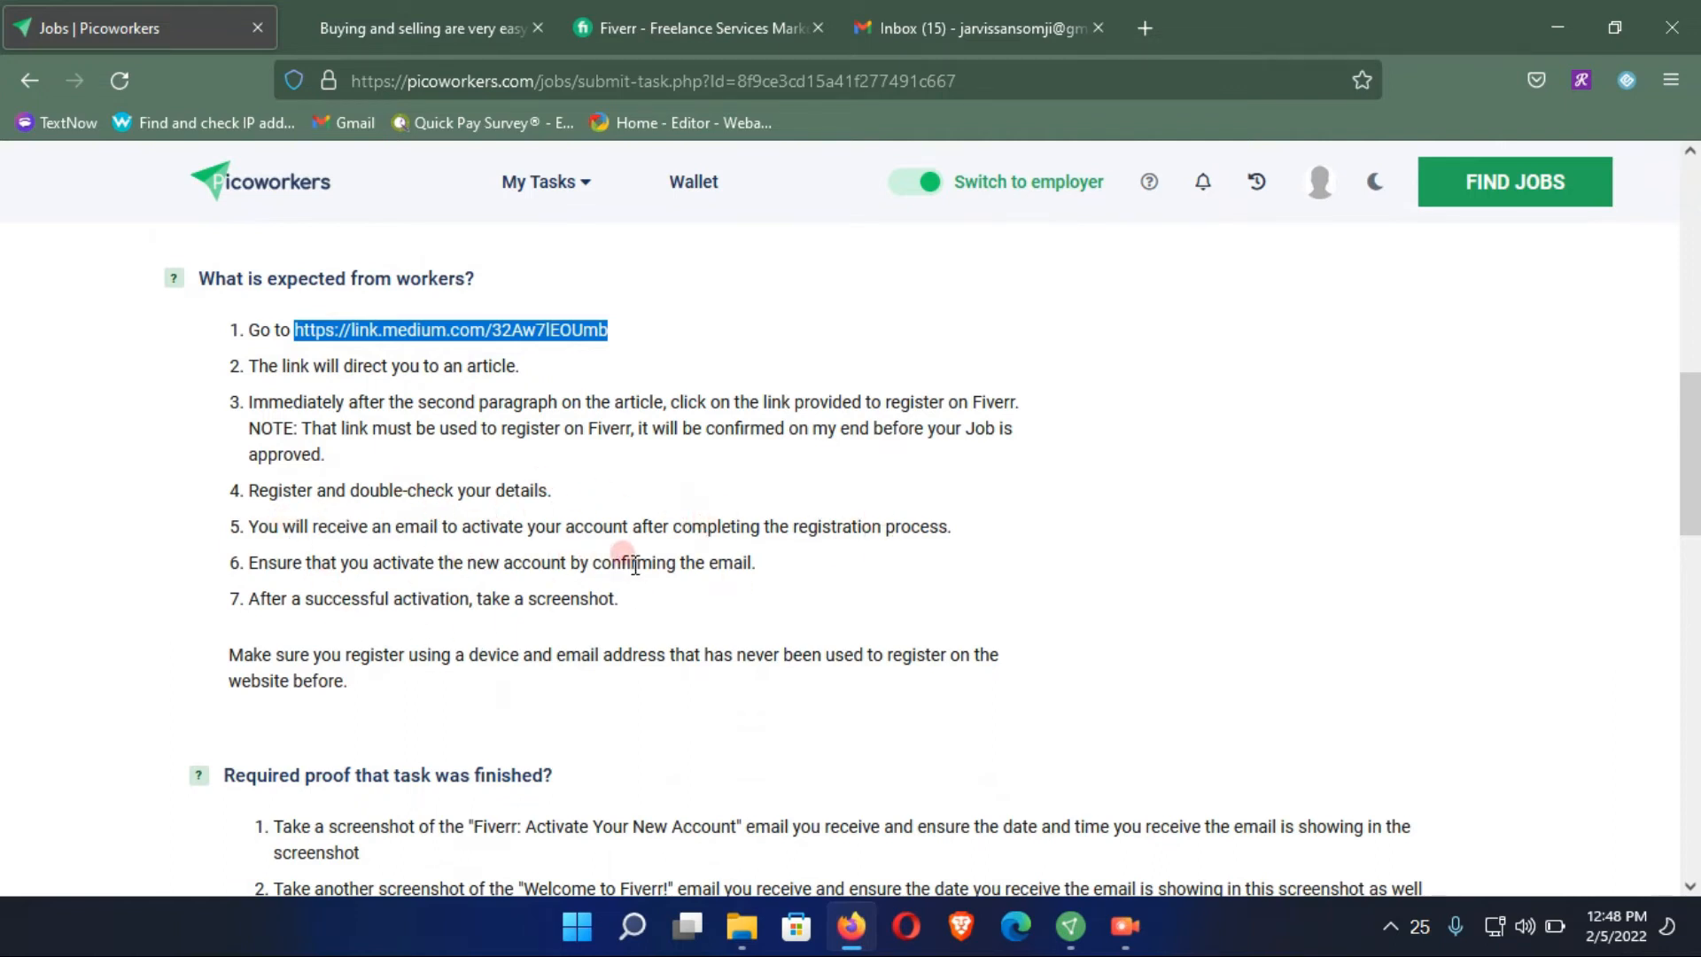
{"action": "scroll", "coordinate": [580, 653], "scroll_direction": "down", "scroll_amount": 6}
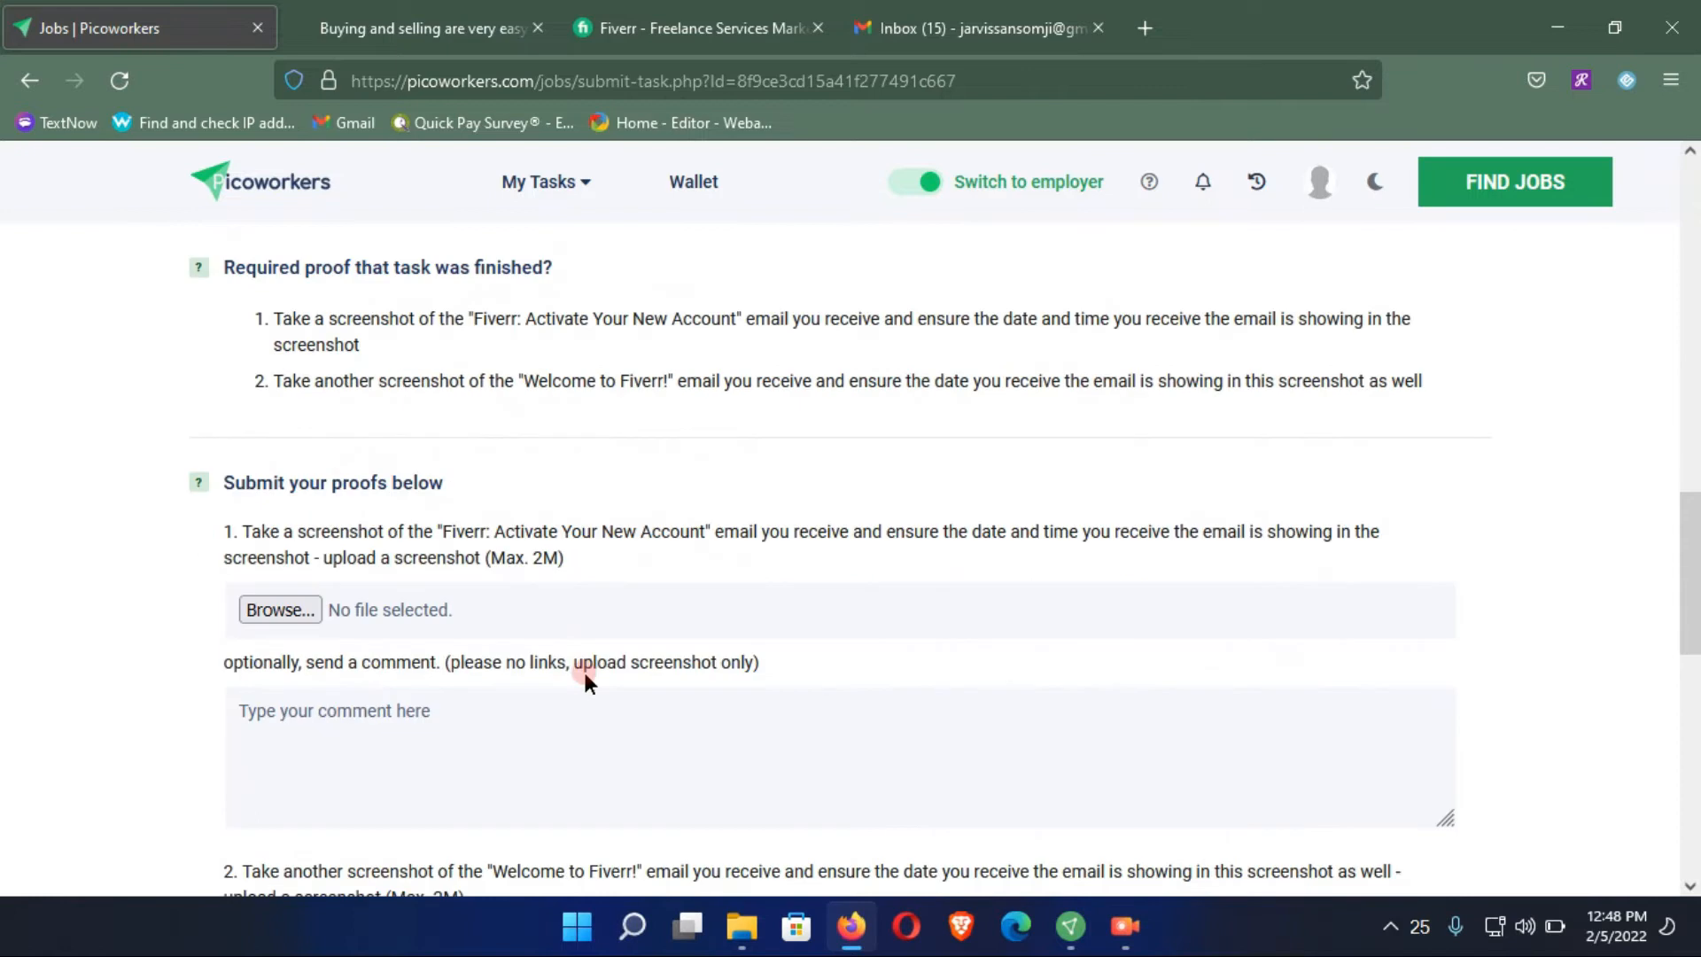
{"action": "scroll", "coordinate": [407, 631], "scroll_direction": "down", "scroll_amount": 2}
{"action": "left_click_drag", "start_coordinate": [452, 404], "coordinate": [724, 409]}
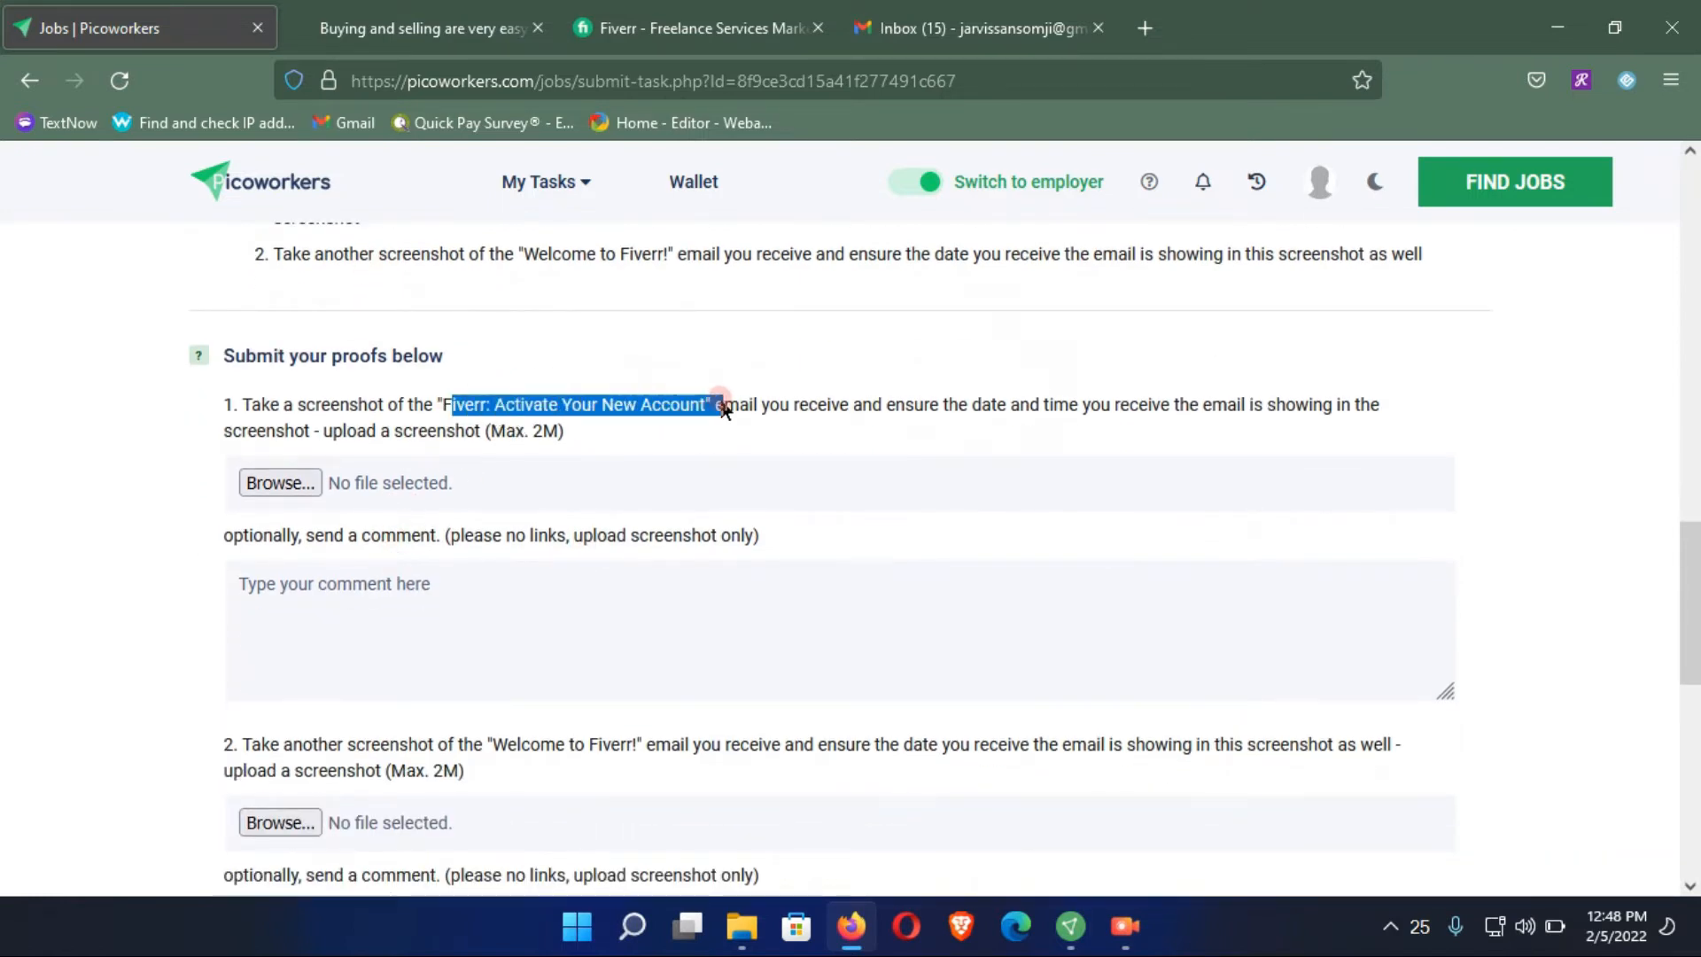
{"action": "scroll", "coordinate": [497, 690], "scroll_direction": "down", "scroll_amount": 2}
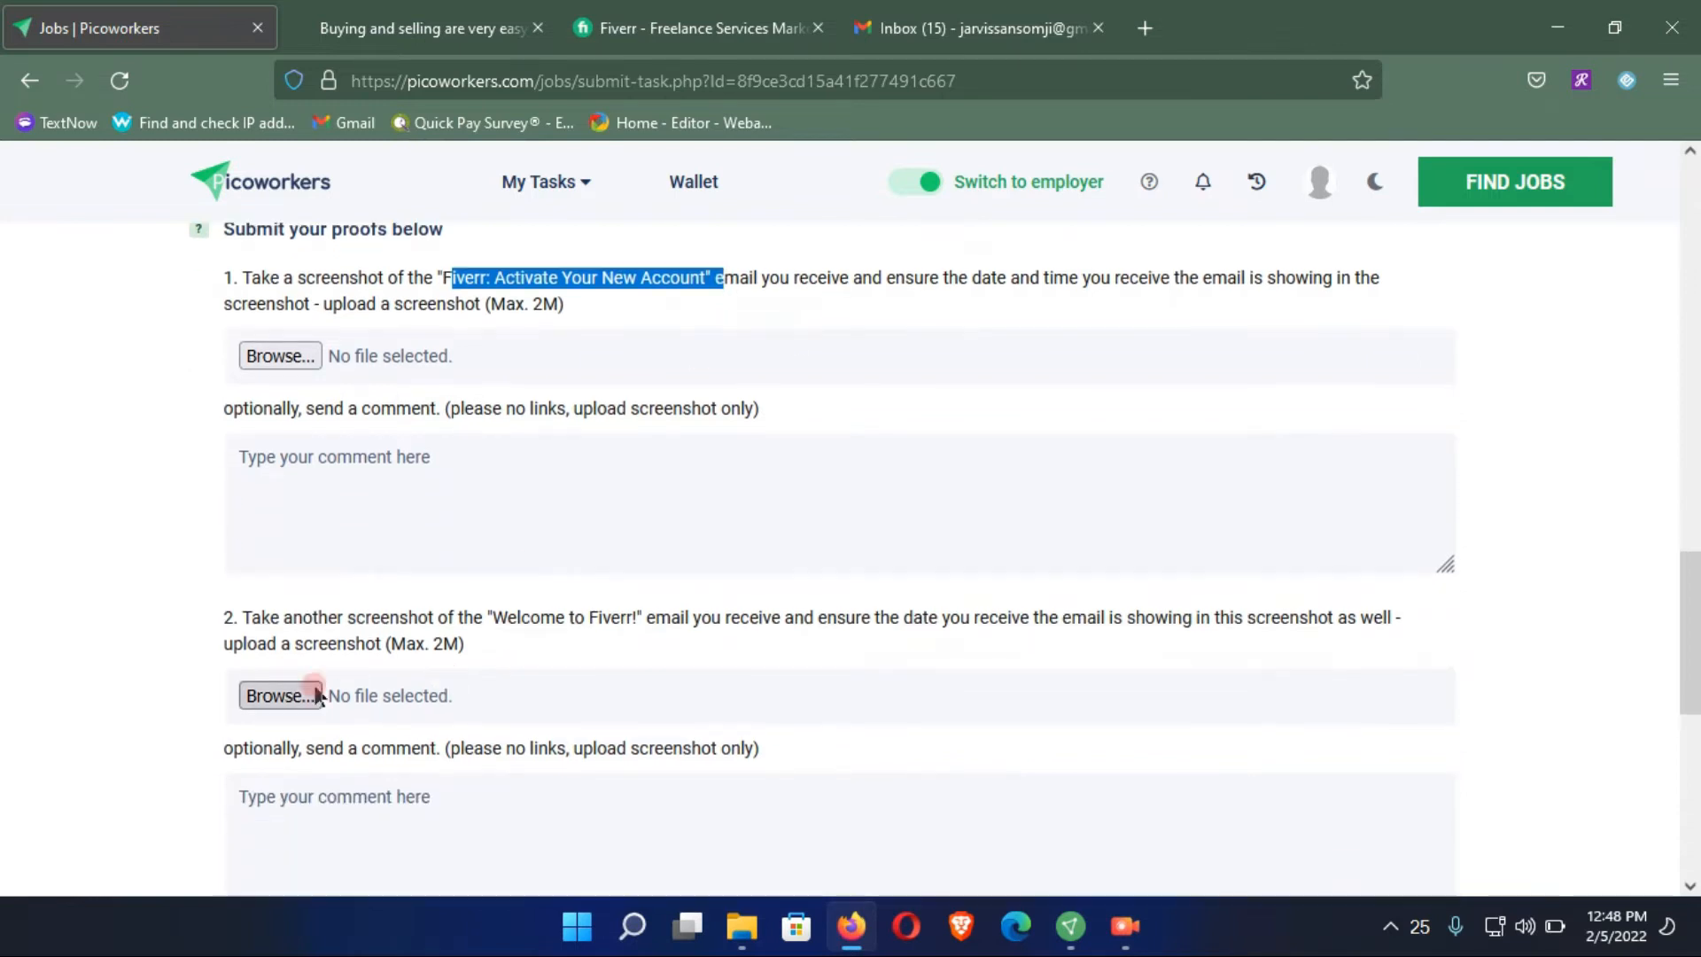
{"action": "left_click_drag", "start_coordinate": [502, 617], "coordinate": [572, 611]}
{"action": "scroll", "coordinate": [558, 600], "scroll_direction": "up", "scroll_amount": 2}
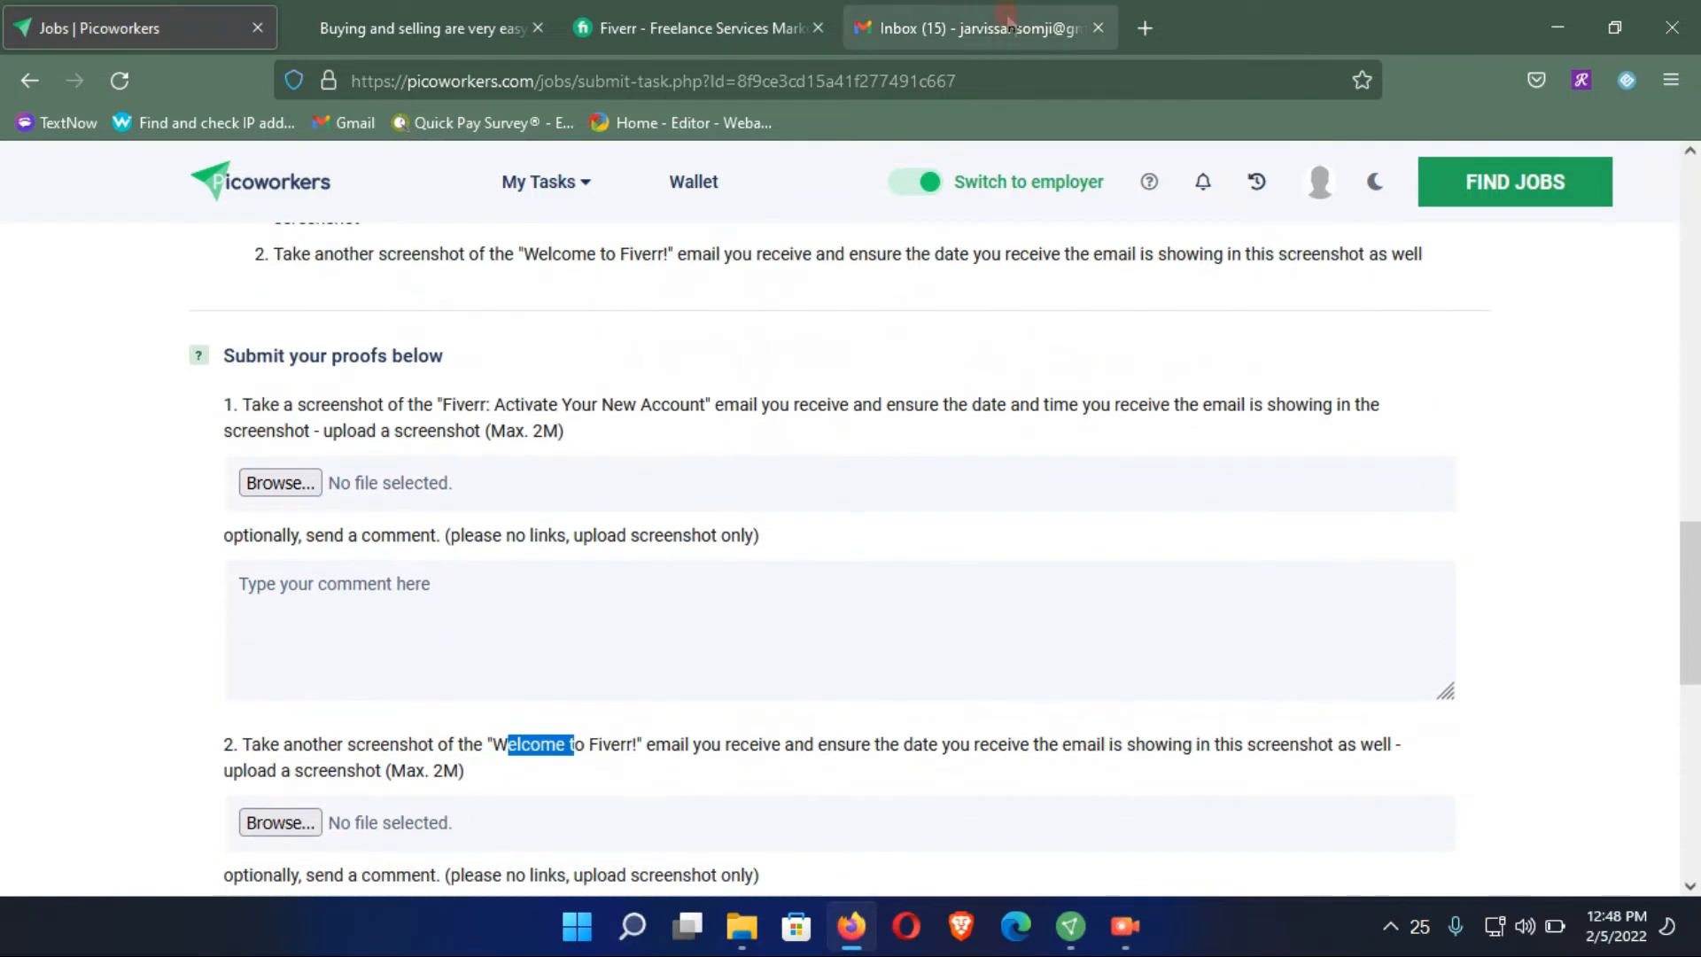
Step: Check Gmail's Promotions, Social and Primary categories for the Fiverr activation email and reload the inbox
{"action": "left_click", "coordinate": [983, 27]}
{"action": "left_click", "coordinate": [1063, 315]}
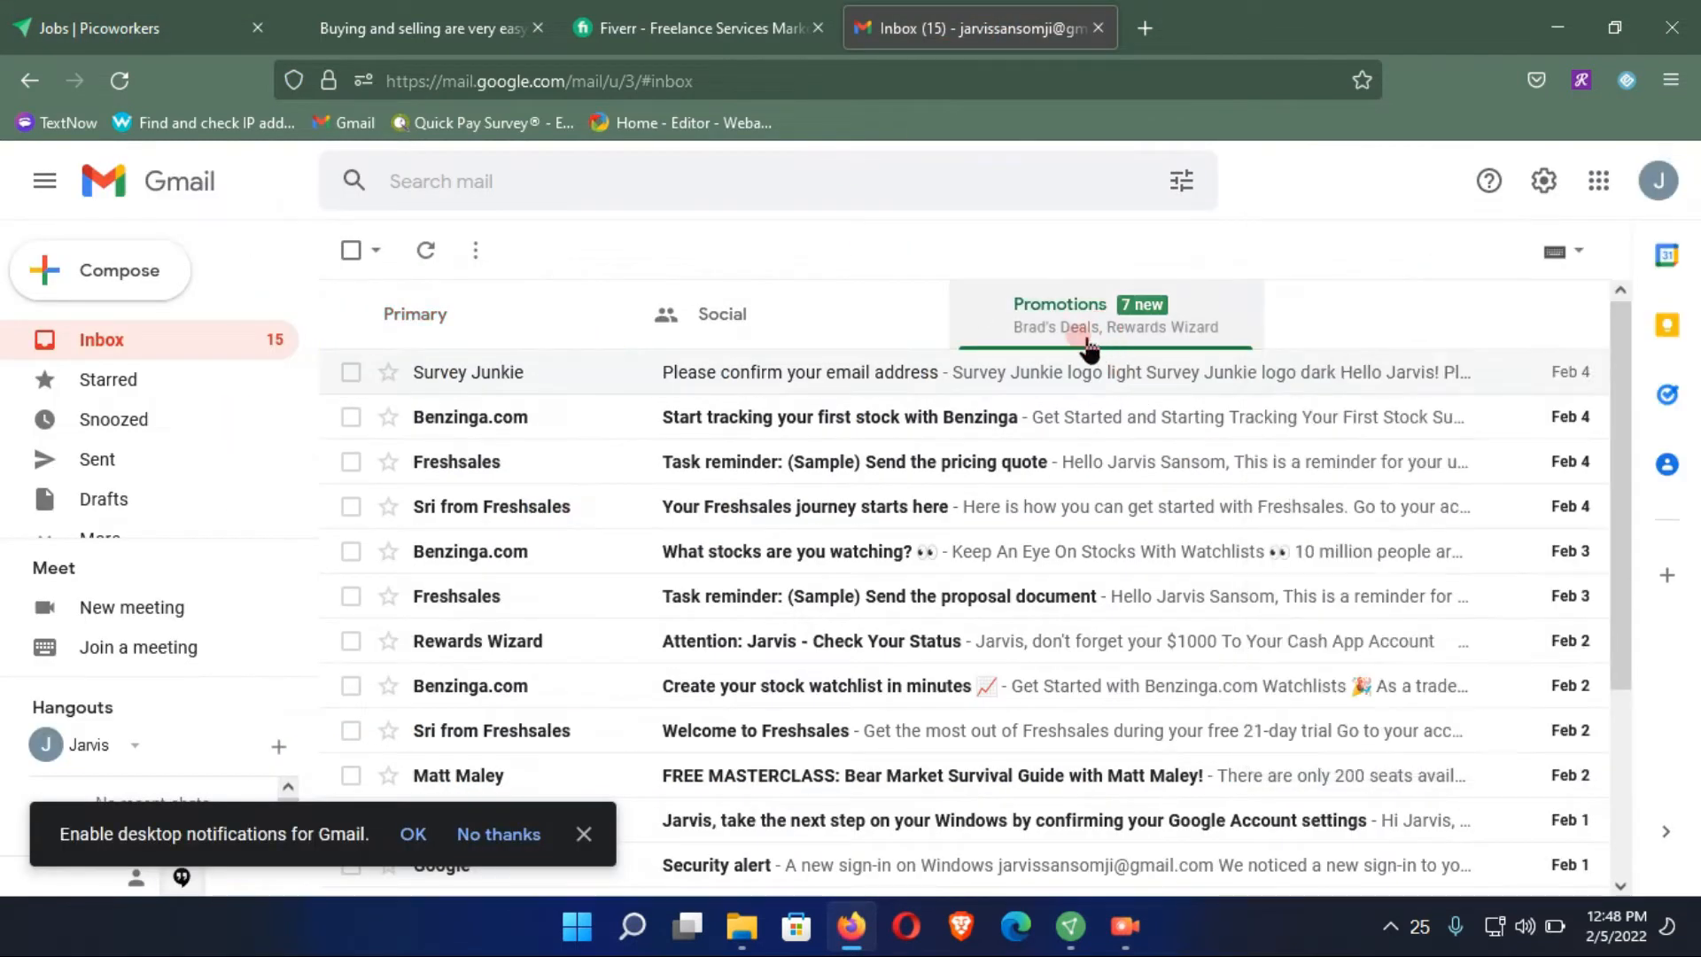
{"action": "left_click", "coordinate": [767, 343]}
{"action": "left_click", "coordinate": [523, 316]}
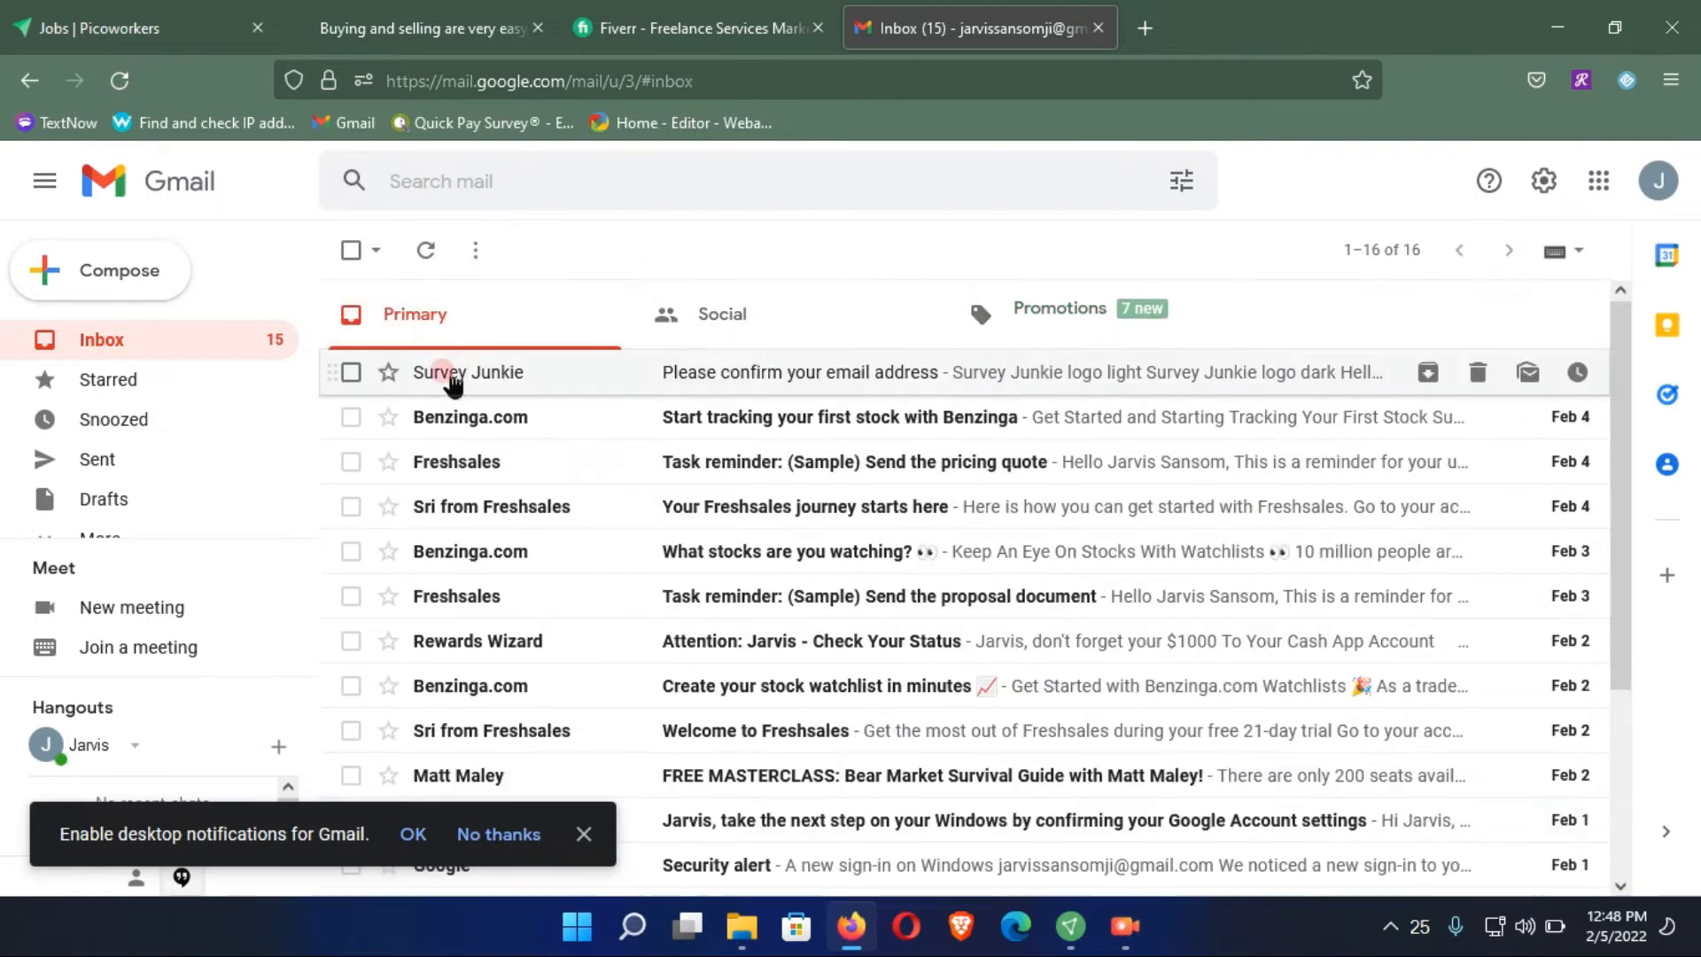
{"action": "left_click", "coordinate": [119, 81]}
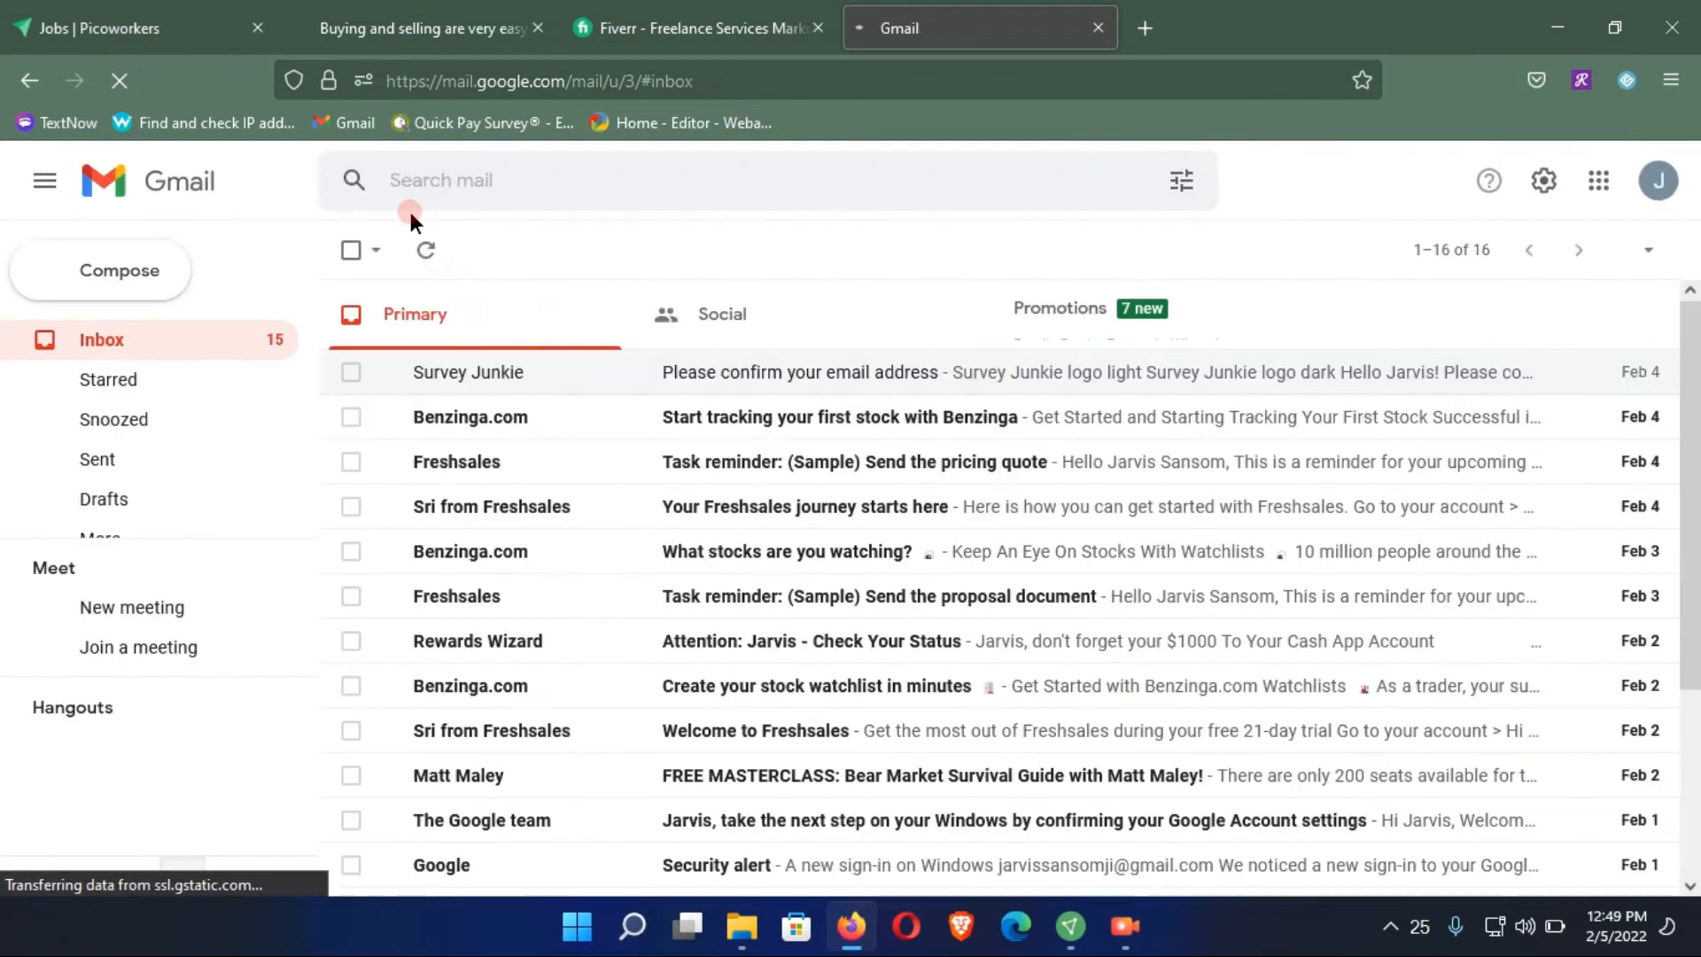
Step: Switch back to Fiverr, open the new account's profile page and look through it
{"action": "left_click", "coordinate": [690, 27]}
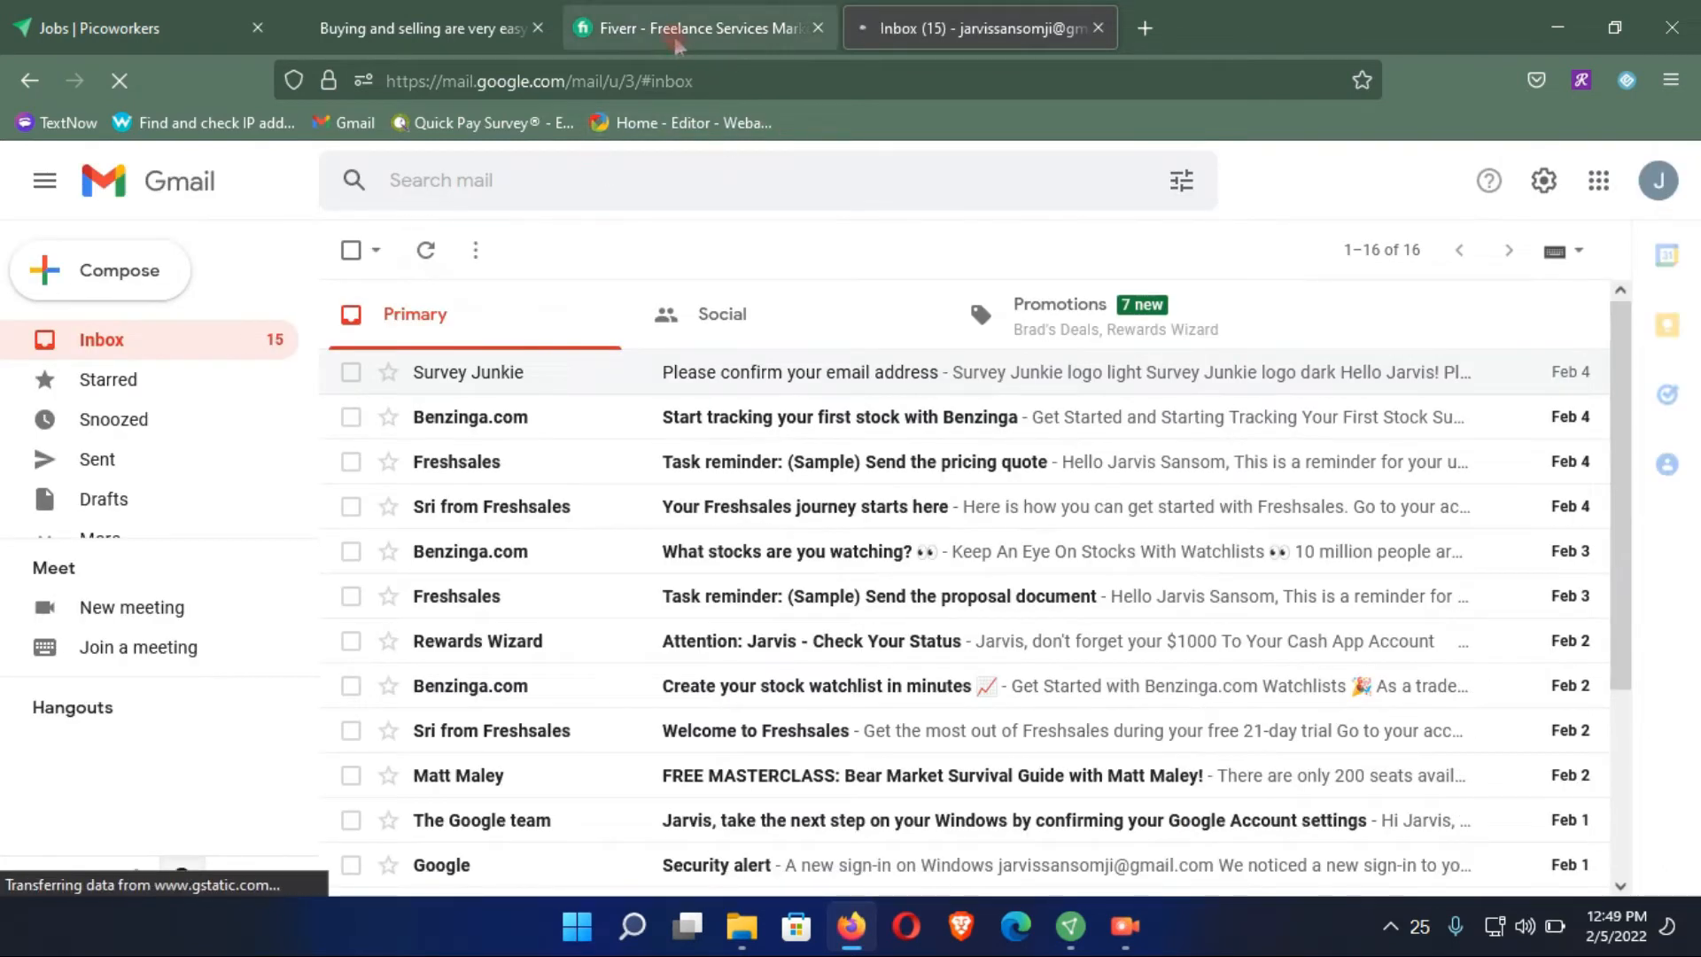
{"action": "left_click", "coordinate": [1639, 217]}
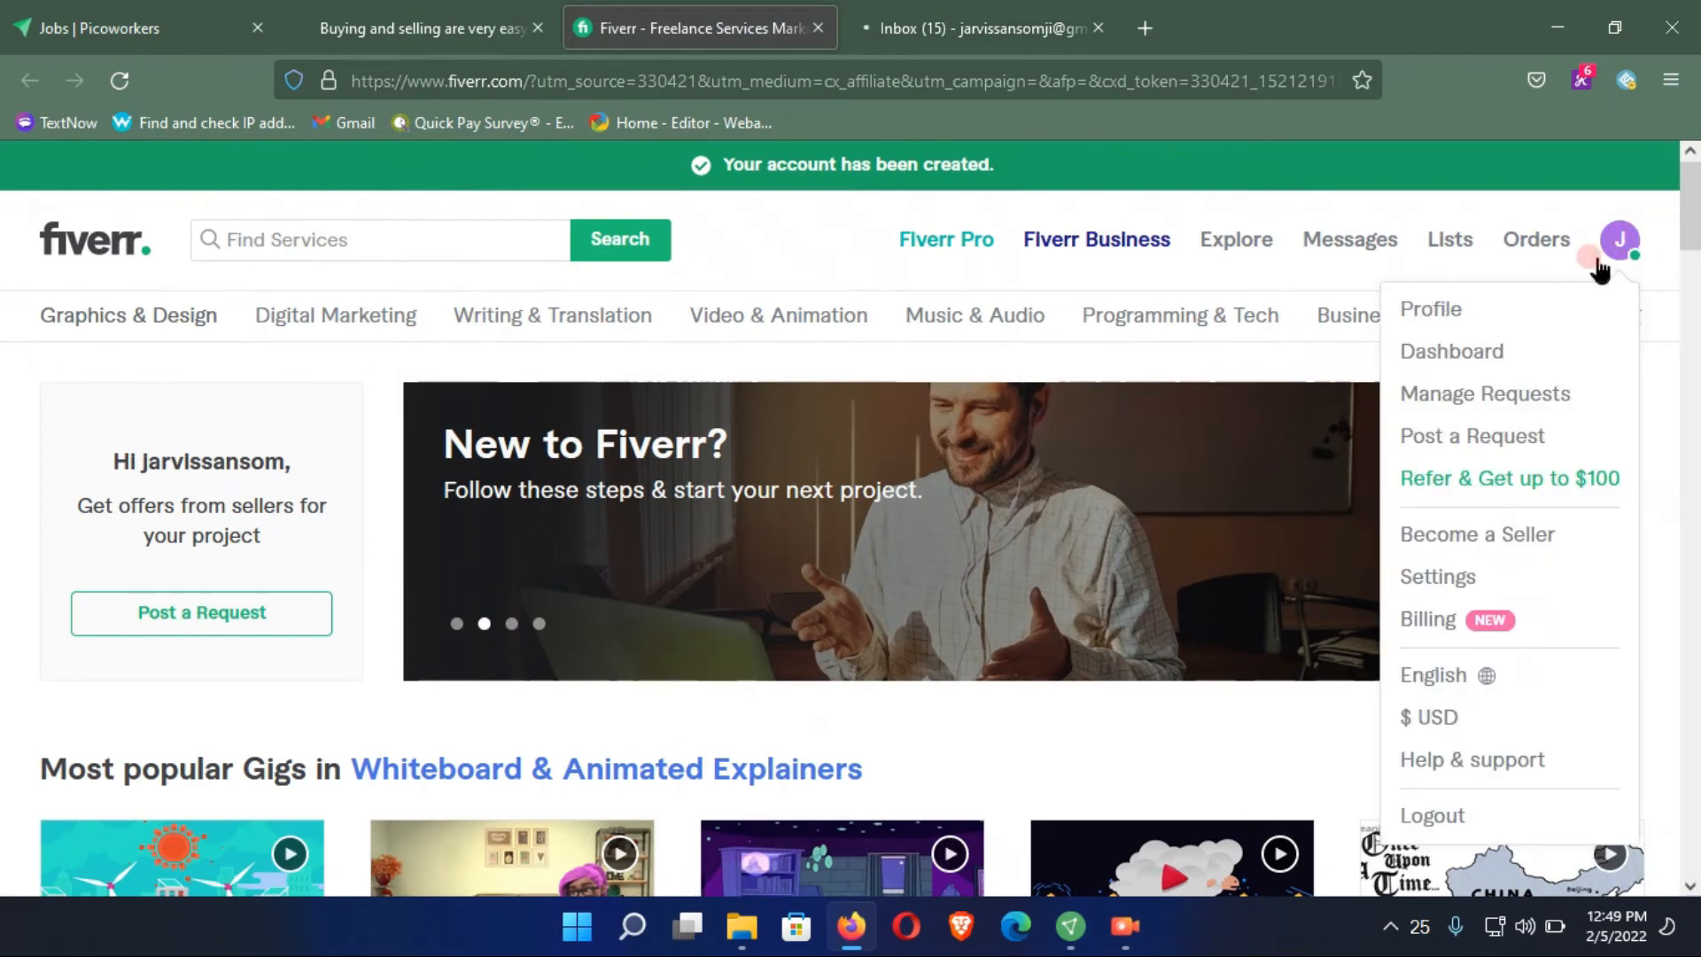
{"action": "left_click", "coordinate": [1442, 326]}
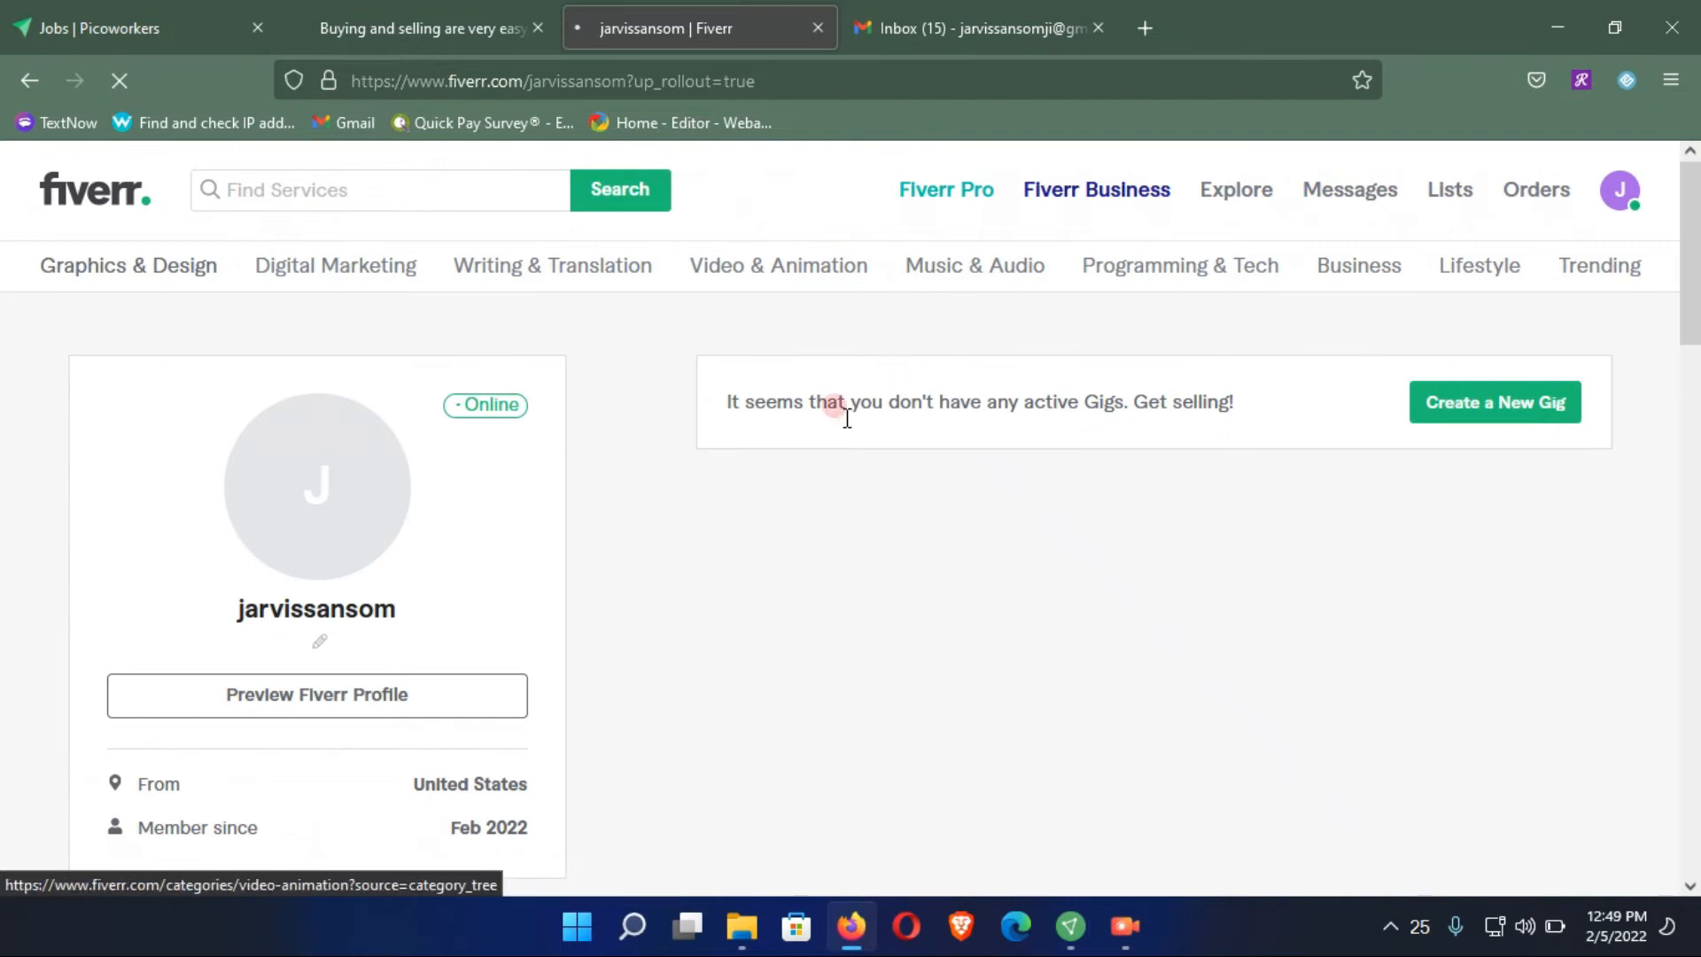
{"action": "scroll", "coordinate": [722, 497], "scroll_direction": "down", "scroll_amount": 7}
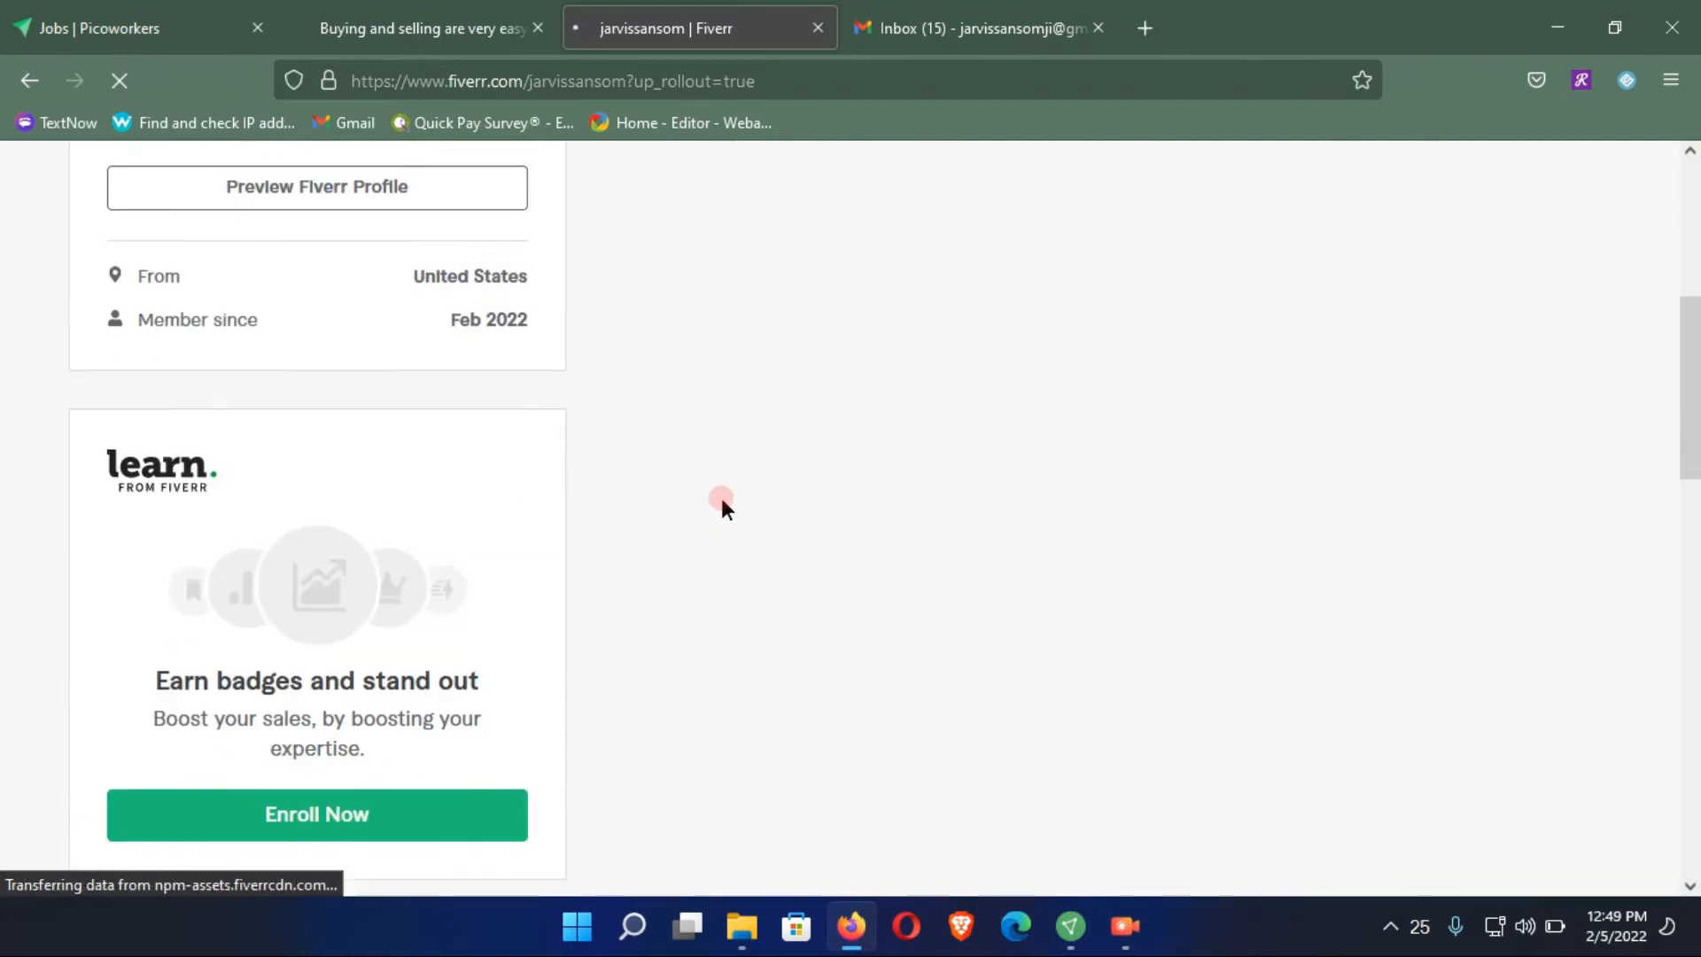
{"action": "scroll", "coordinate": [721, 498], "scroll_direction": "down", "scroll_amount": 6}
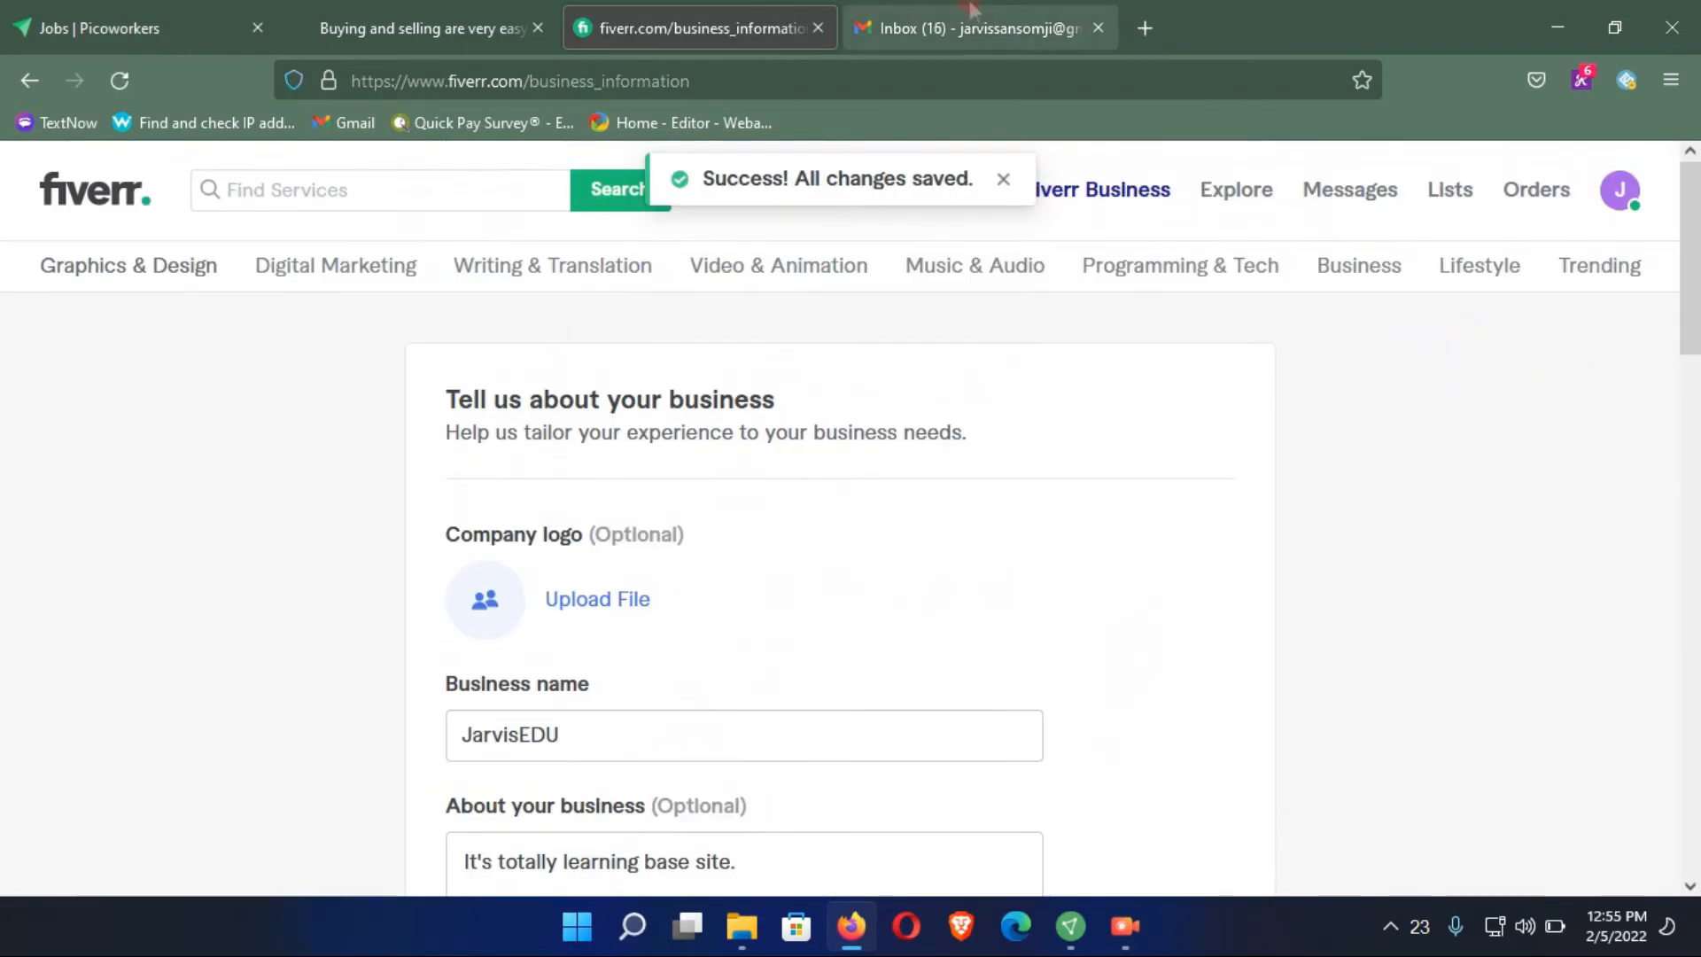
Step: Open the "Welcome to Fiverr!" email in Gmail, dismiss the desktop notifications prompt and read the message
{"action": "left_click", "coordinate": [972, 11]}
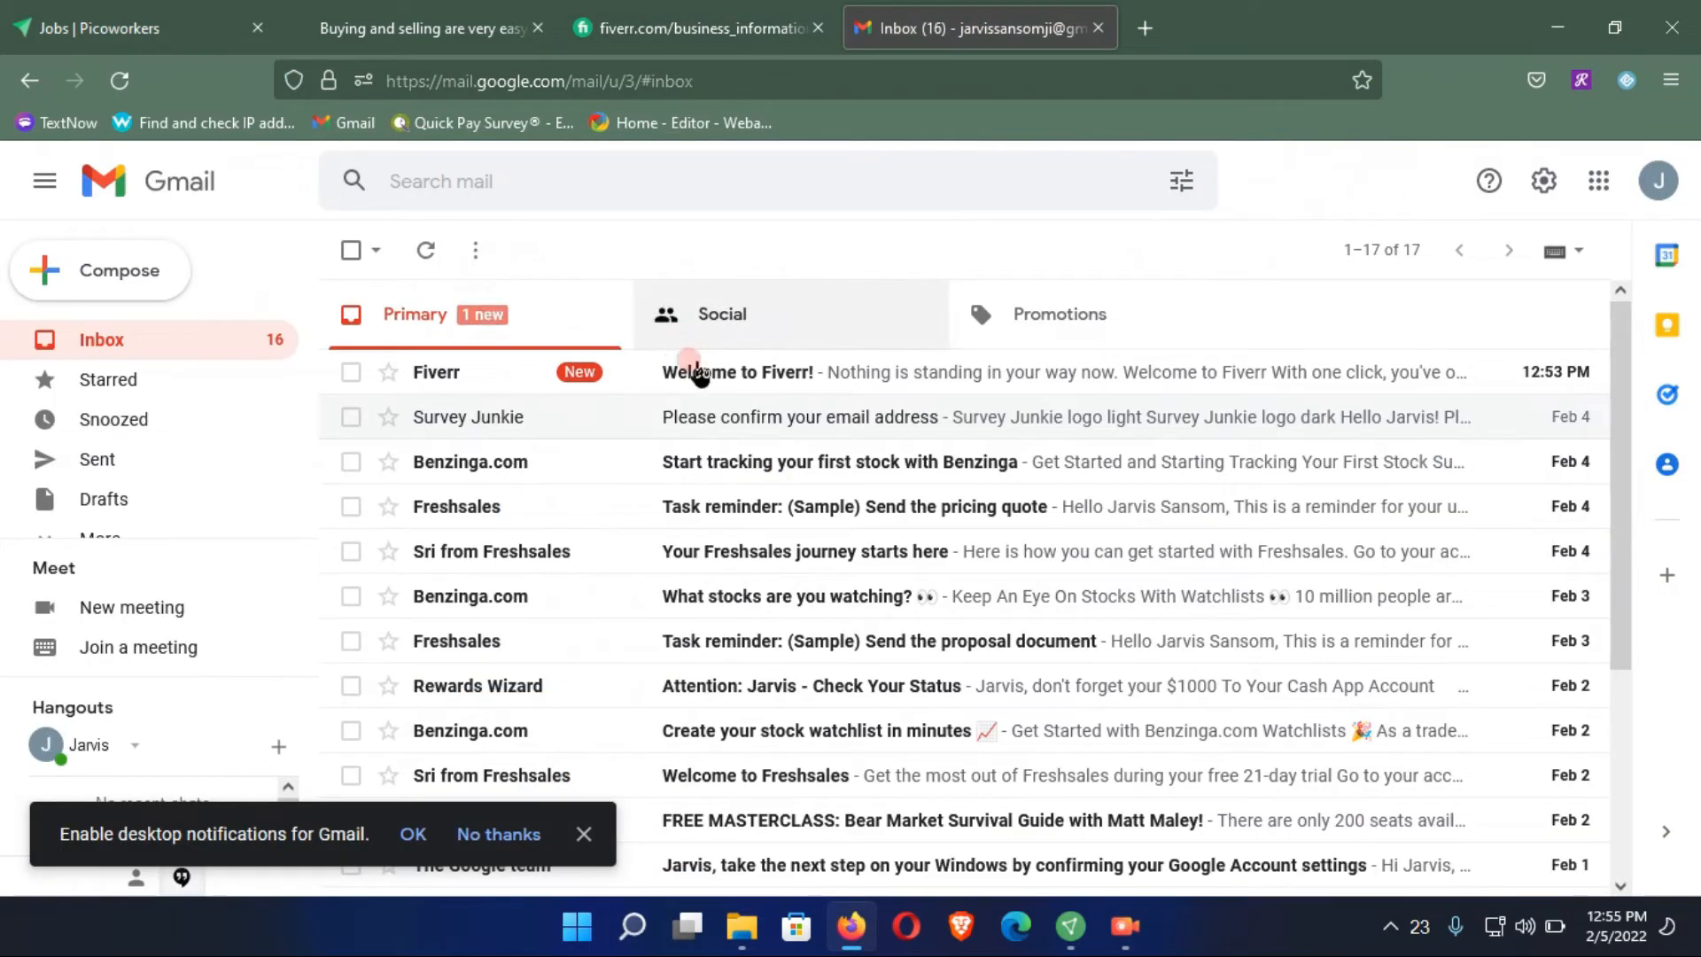
{"action": "left_click", "coordinate": [773, 377]}
{"action": "scroll", "coordinate": [448, 801], "scroll_direction": "down", "scroll_amount": 2}
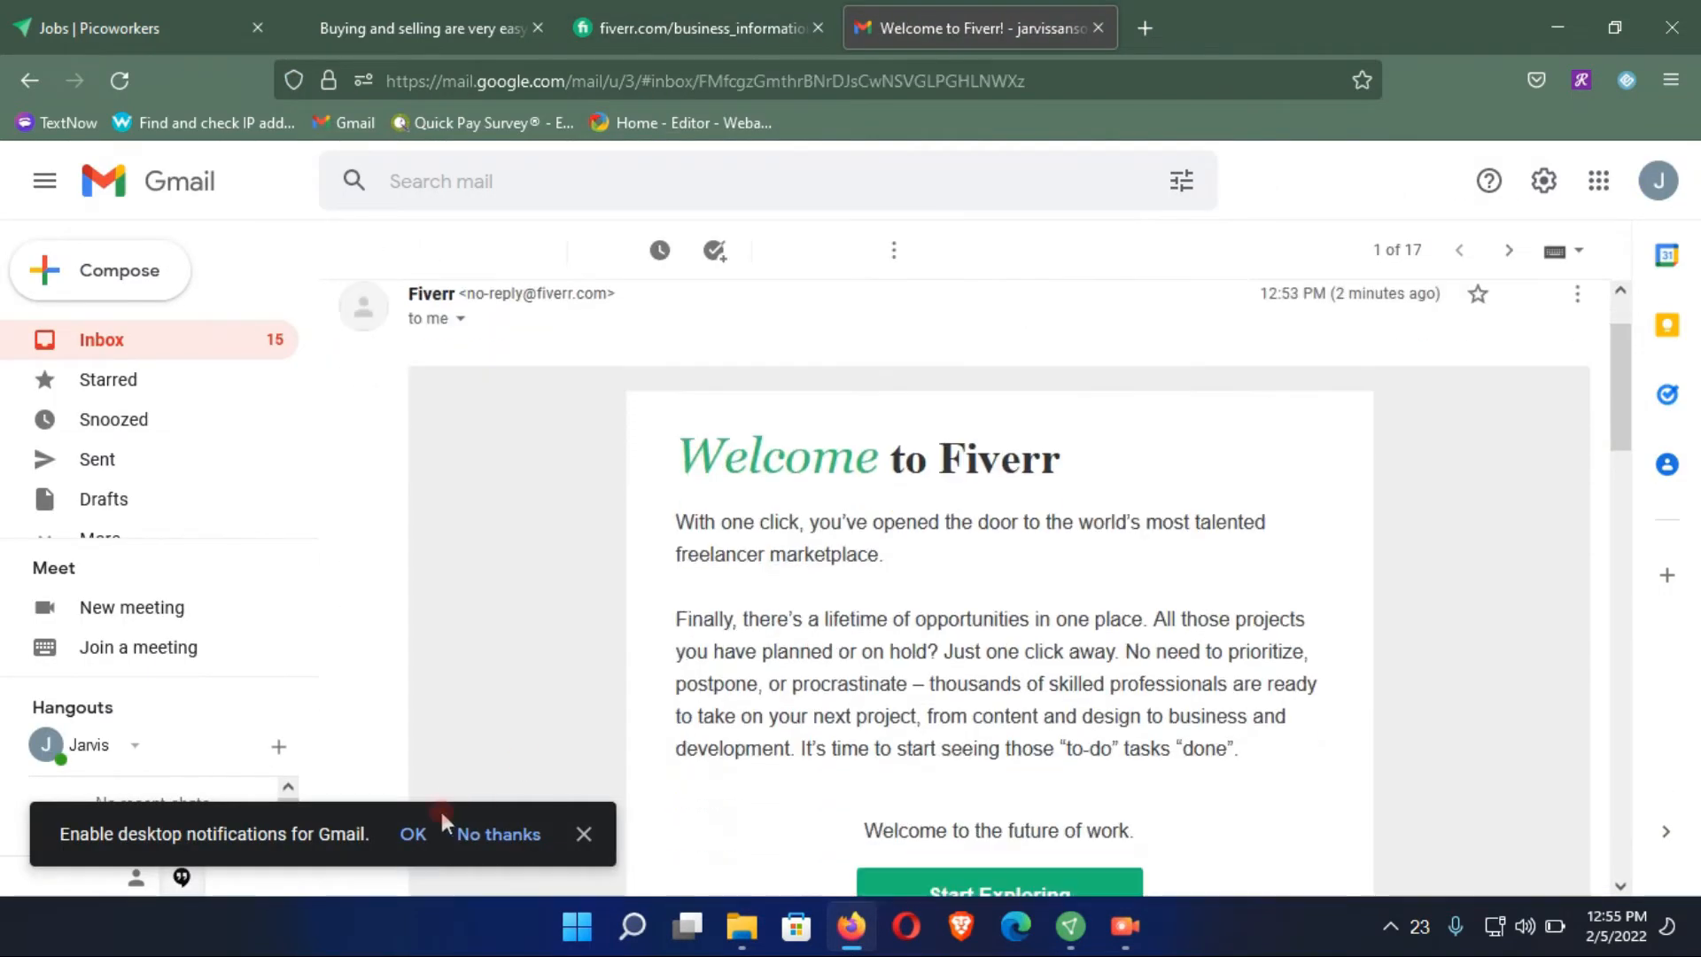
{"action": "left_click", "coordinate": [586, 832]}
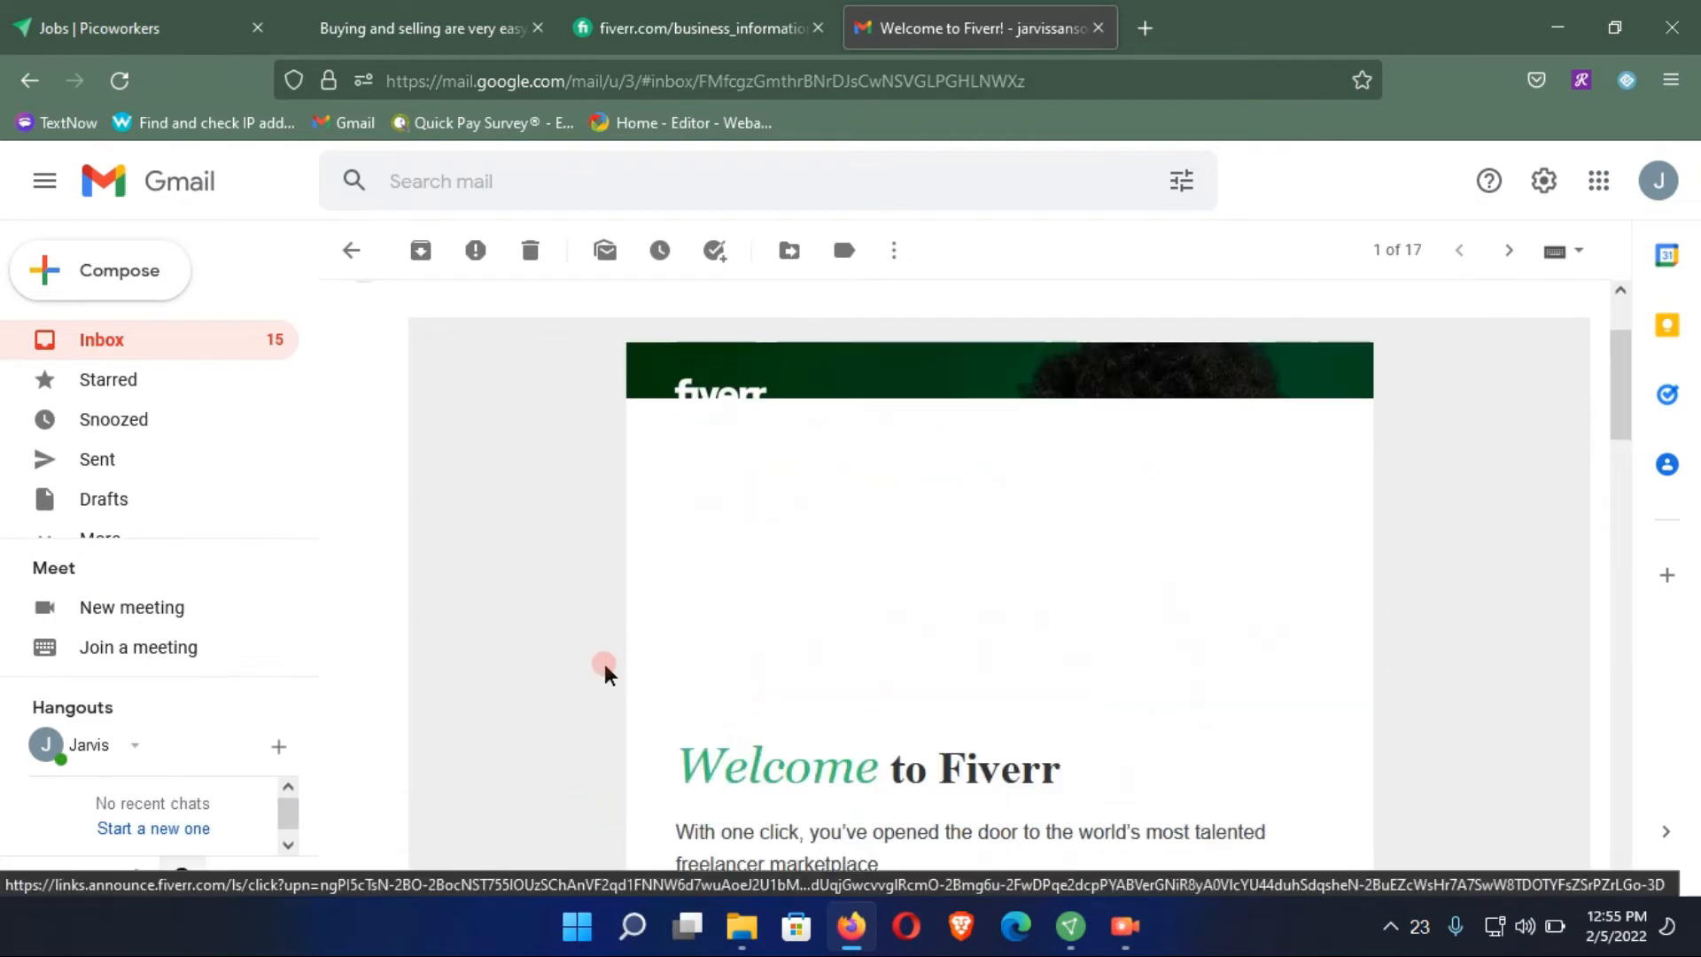
{"action": "scroll", "coordinate": [572, 663], "scroll_direction": "down", "scroll_amount": 2}
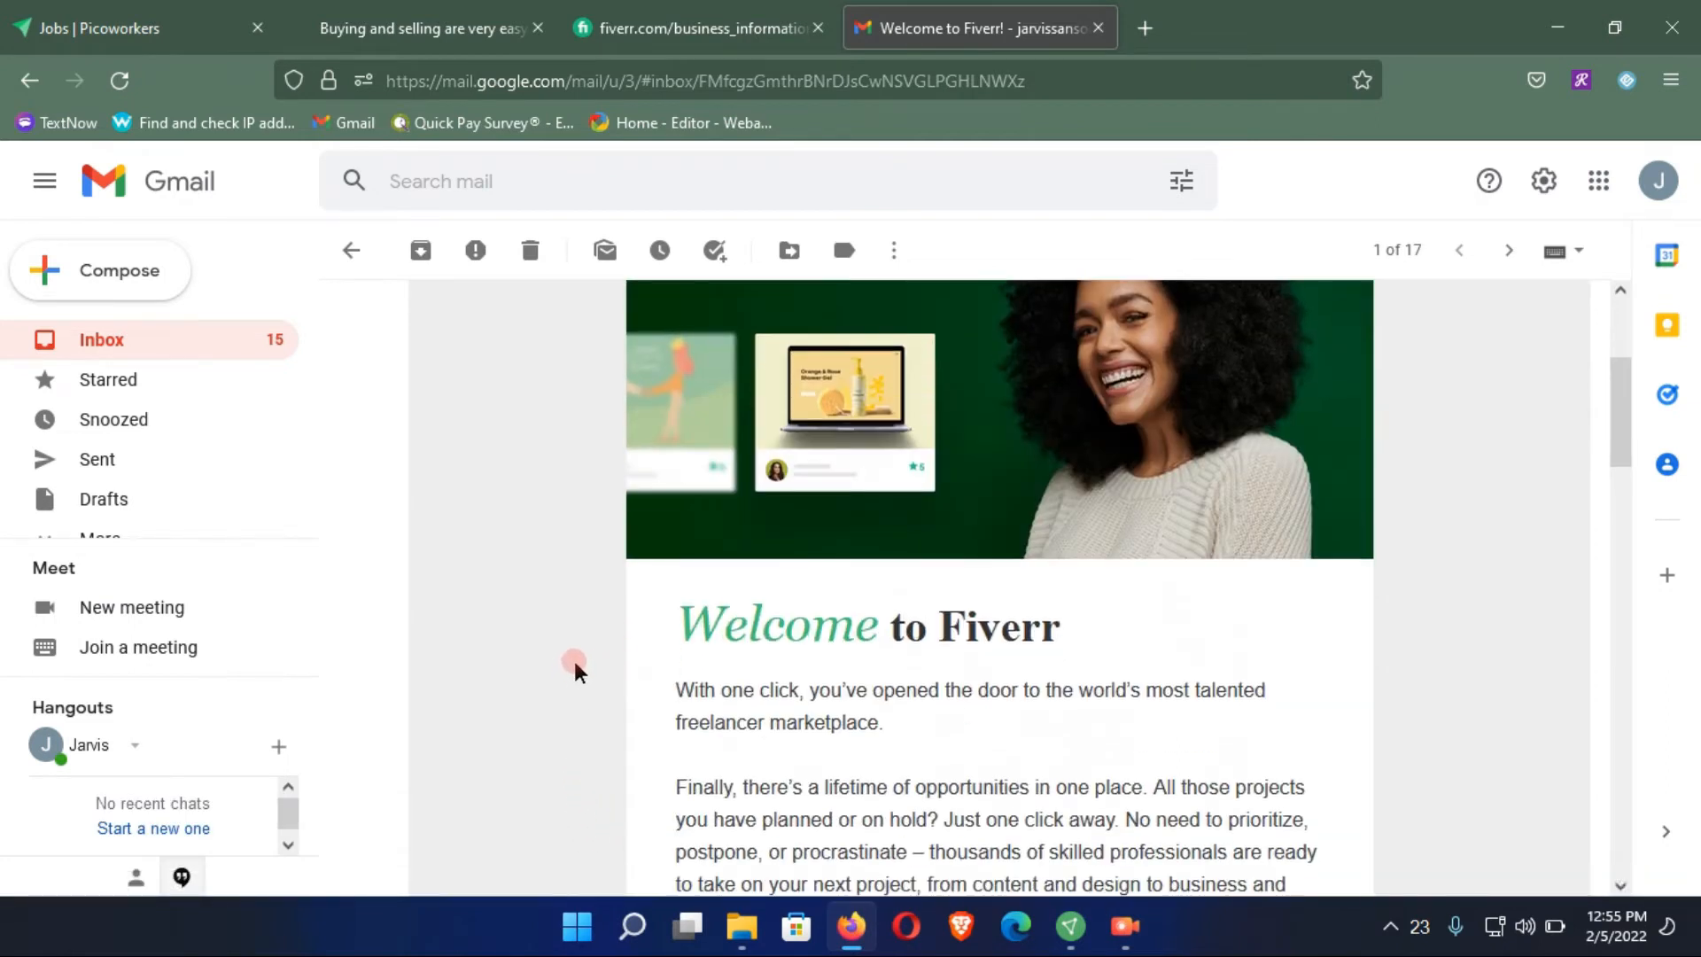
{"action": "scroll", "coordinate": [574, 661], "scroll_direction": "down", "scroll_amount": 4}
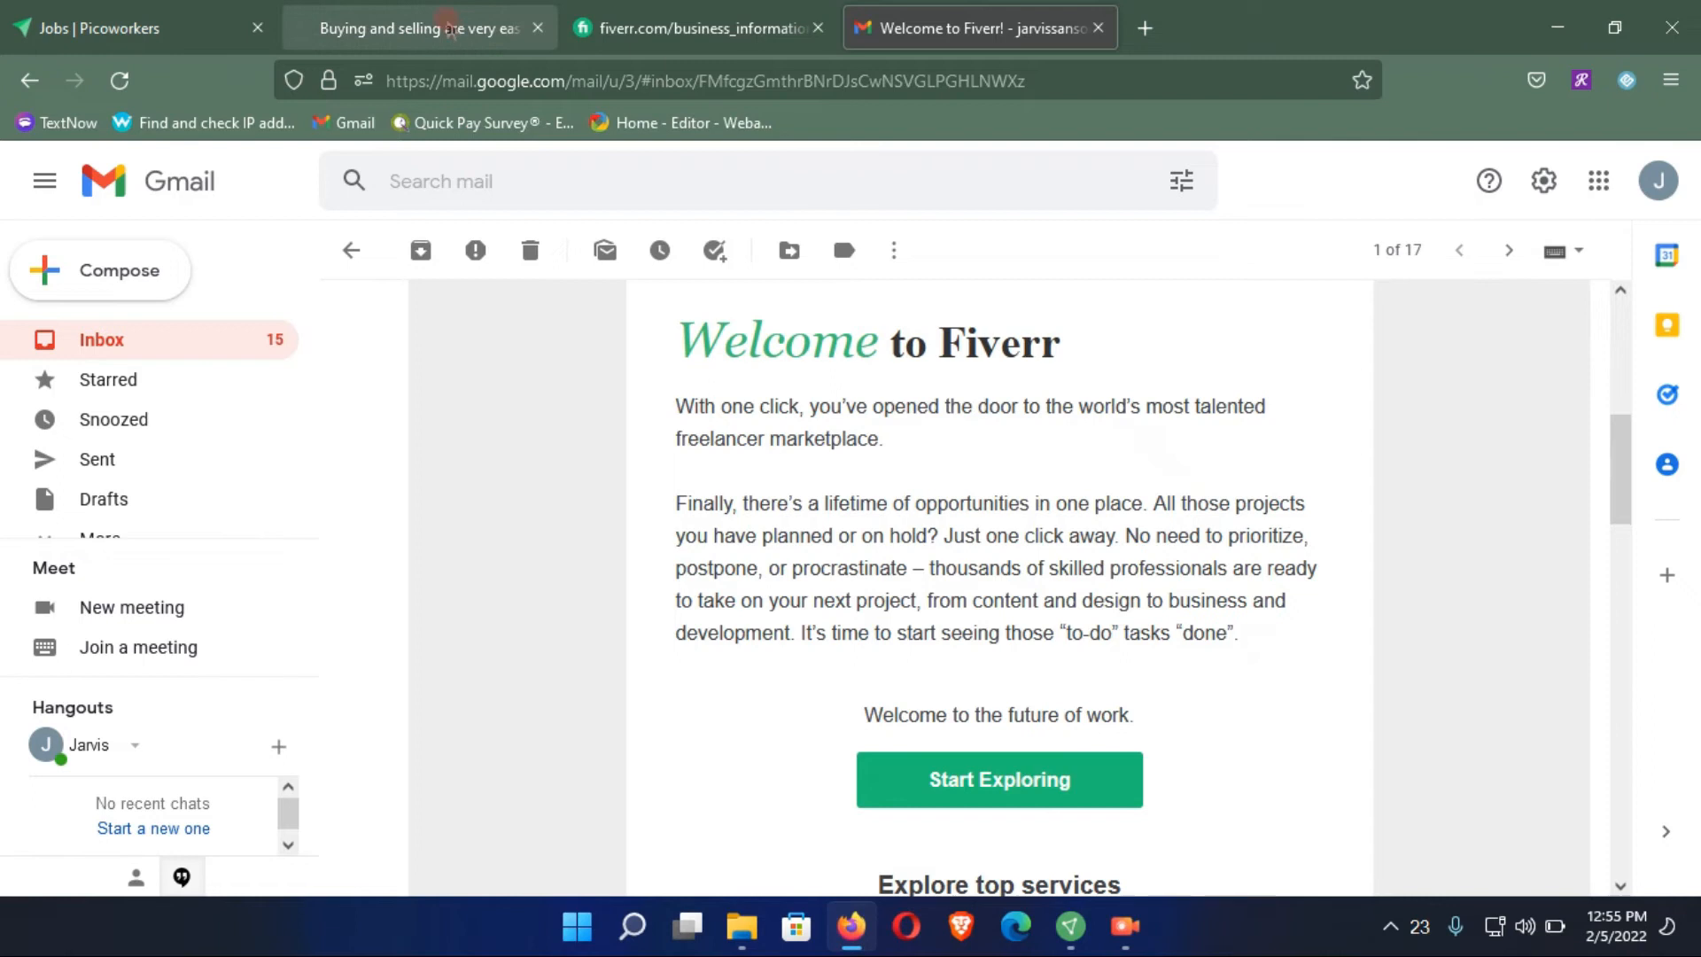
Step: Compare the received email with the proof requirements listed on the Picoworkers job page
{"action": "left_click", "coordinate": [142, 29]}
{"action": "scroll", "coordinate": [582, 660], "scroll_direction": "down", "scroll_amount": 4}
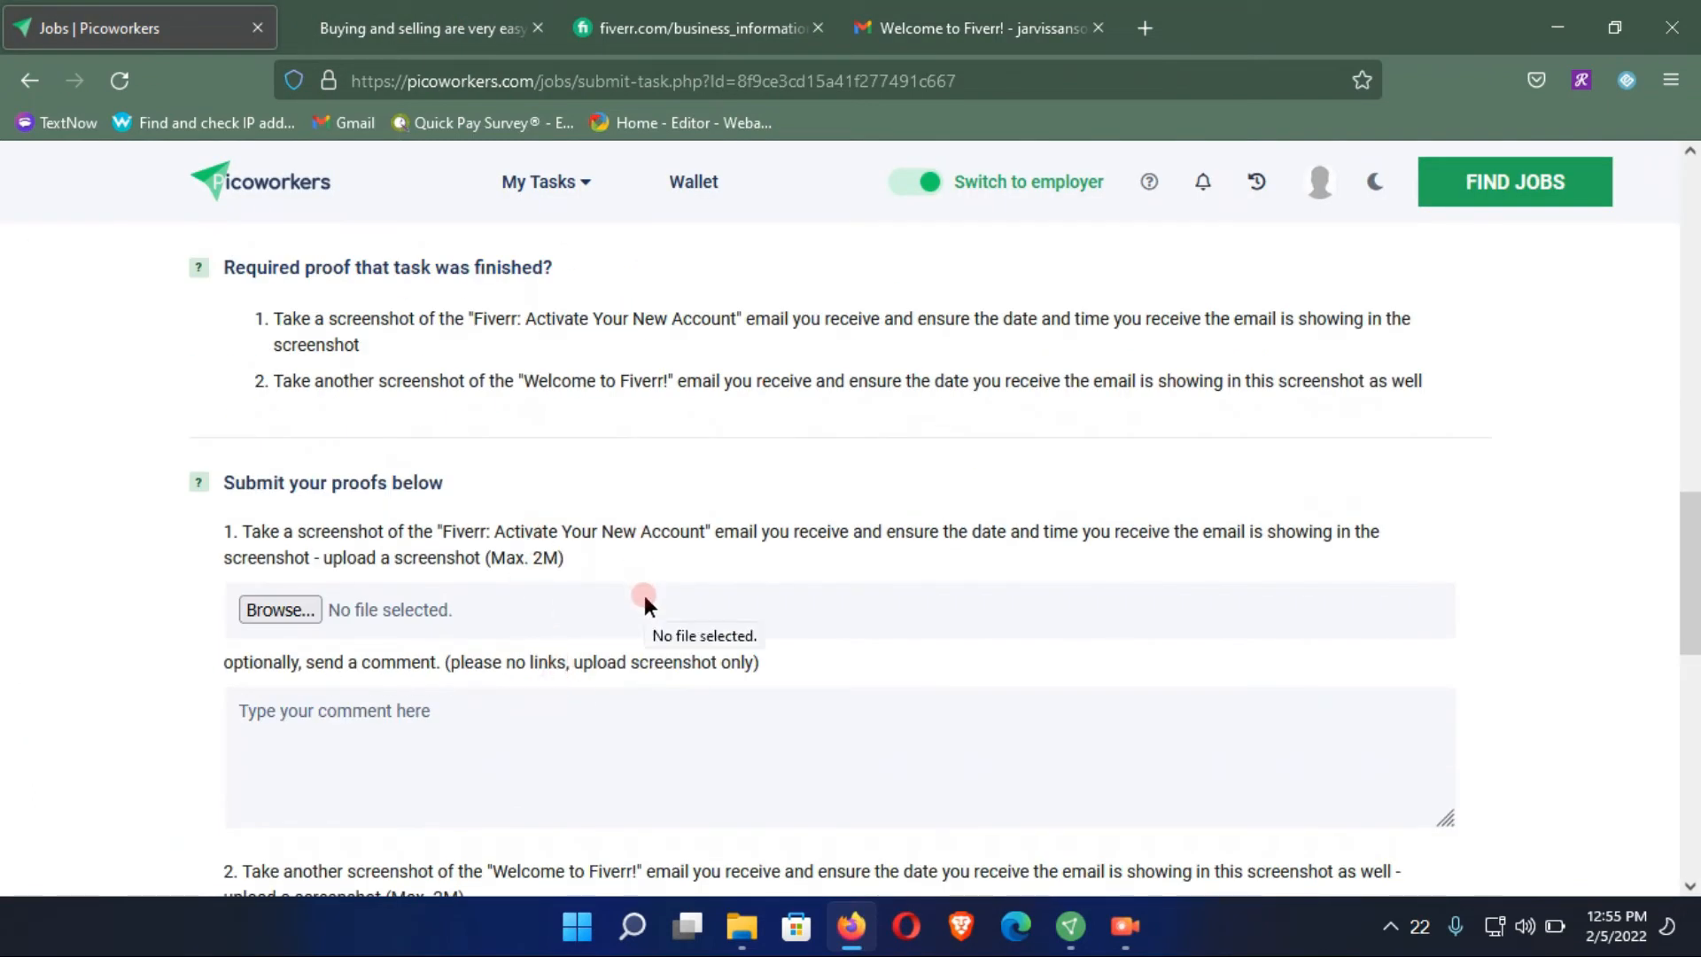
{"action": "scroll", "coordinate": [643, 594], "scroll_direction": "down", "scroll_amount": 3}
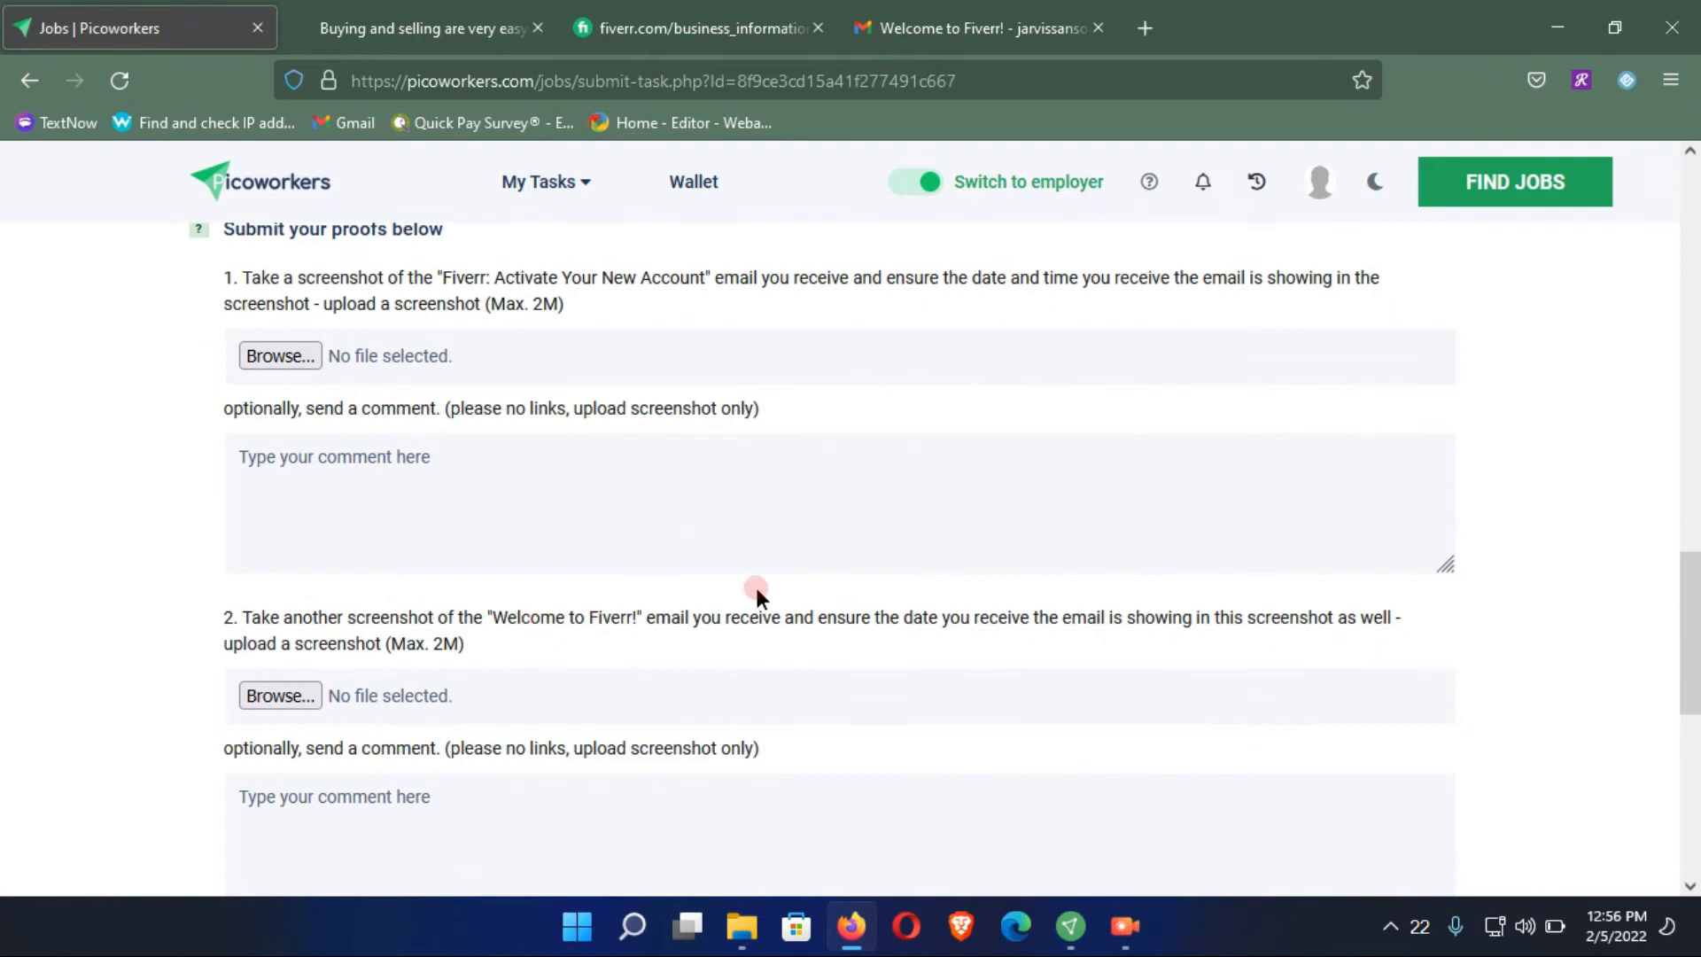
Step: Look through the whole "Welcome to Fiverr!" email in Gmail and follow its Start Exploring link
{"action": "left_click", "coordinate": [972, 18]}
{"action": "scroll", "coordinate": [891, 447], "scroll_direction": "up", "scroll_amount": 6}
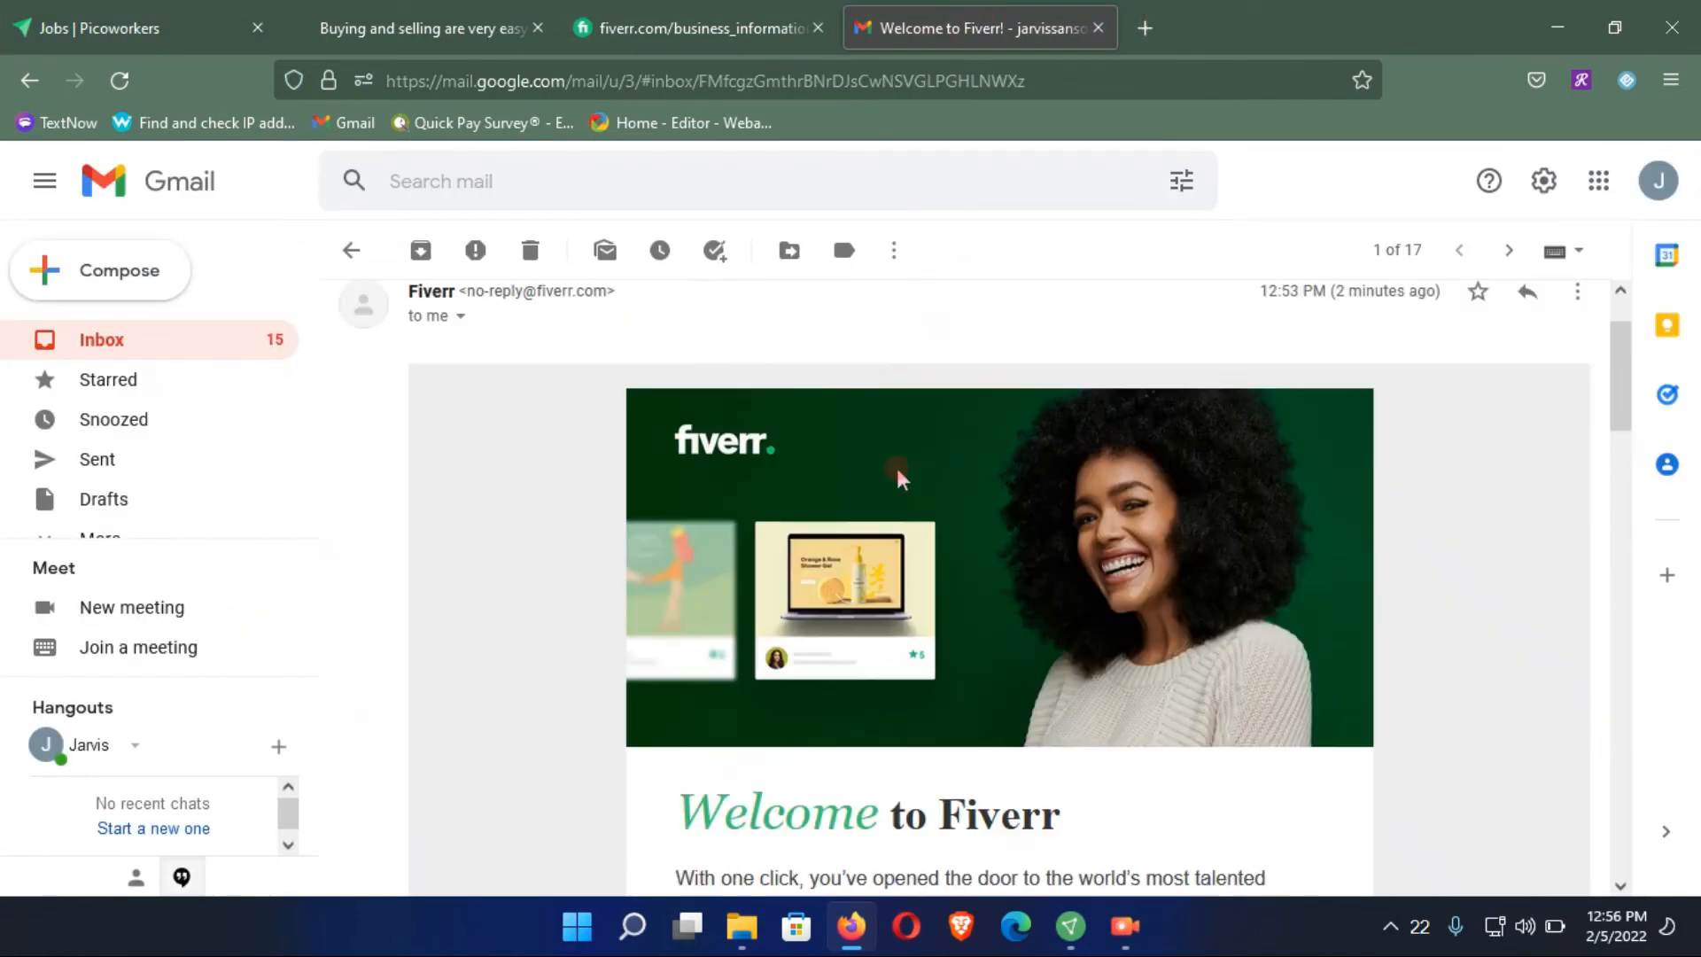
{"action": "scroll", "coordinate": [896, 464], "scroll_direction": "down", "scroll_amount": 6}
{"action": "scroll", "coordinate": [896, 467], "scroll_direction": "down", "scroll_amount": 5}
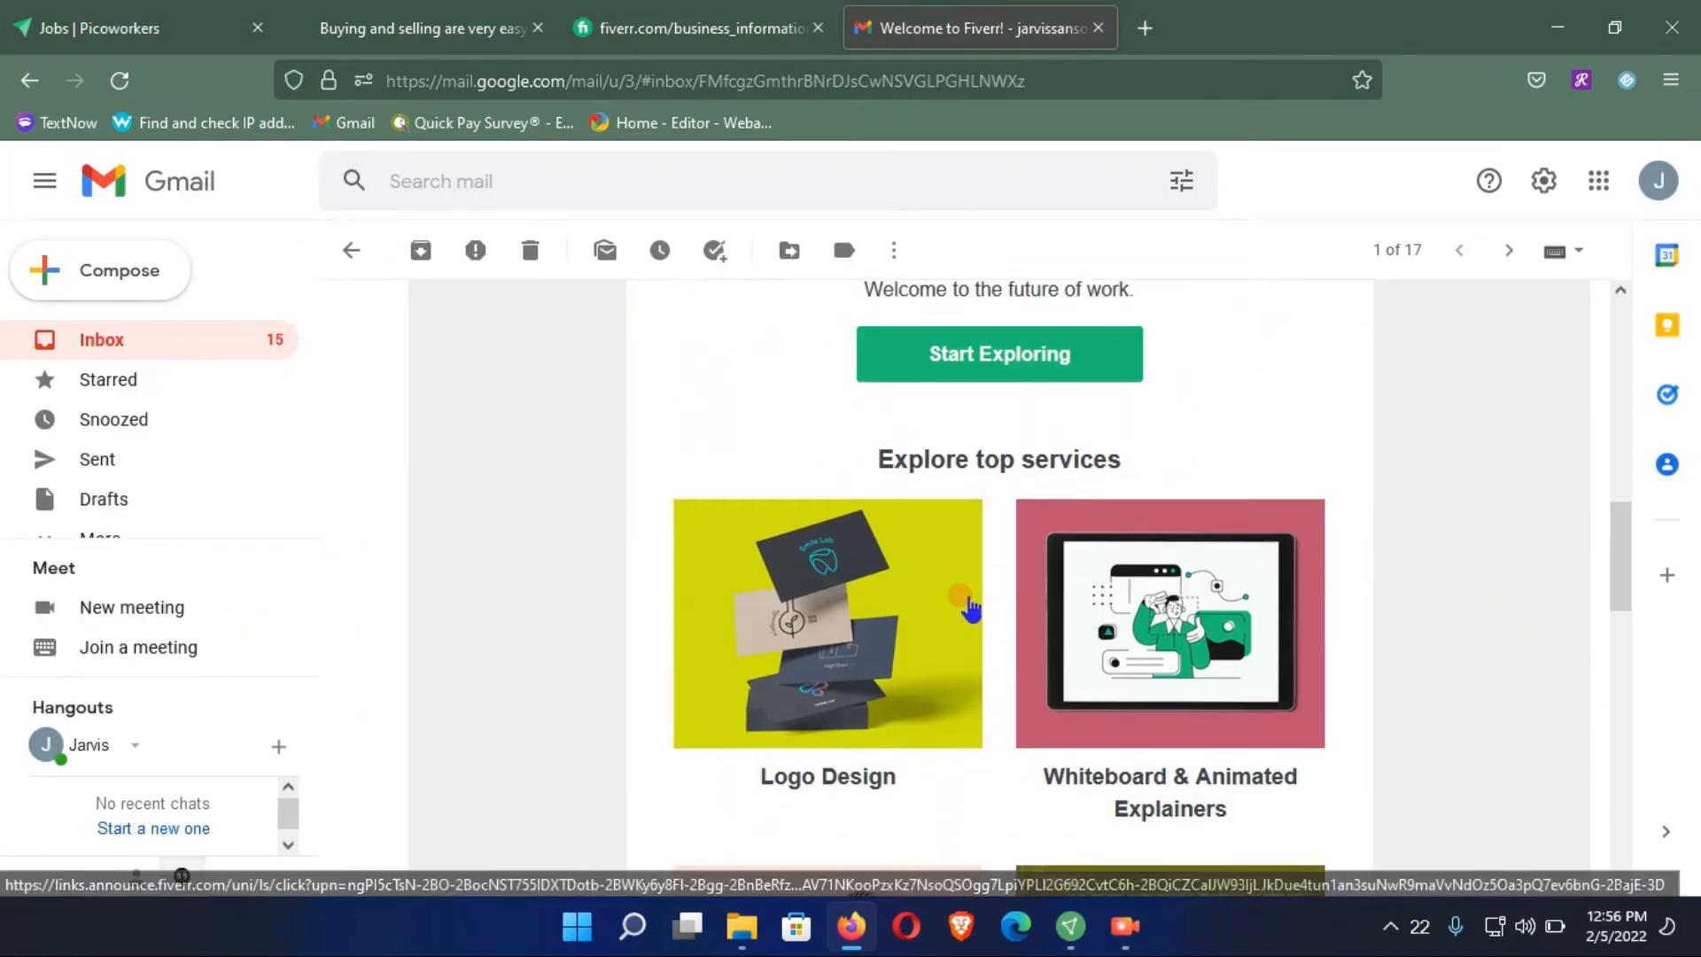
{"action": "scroll", "coordinate": [966, 491], "scroll_direction": "down", "scroll_amount": 5}
{"action": "scroll", "coordinate": [968, 507], "scroll_direction": "down", "scroll_amount": 5}
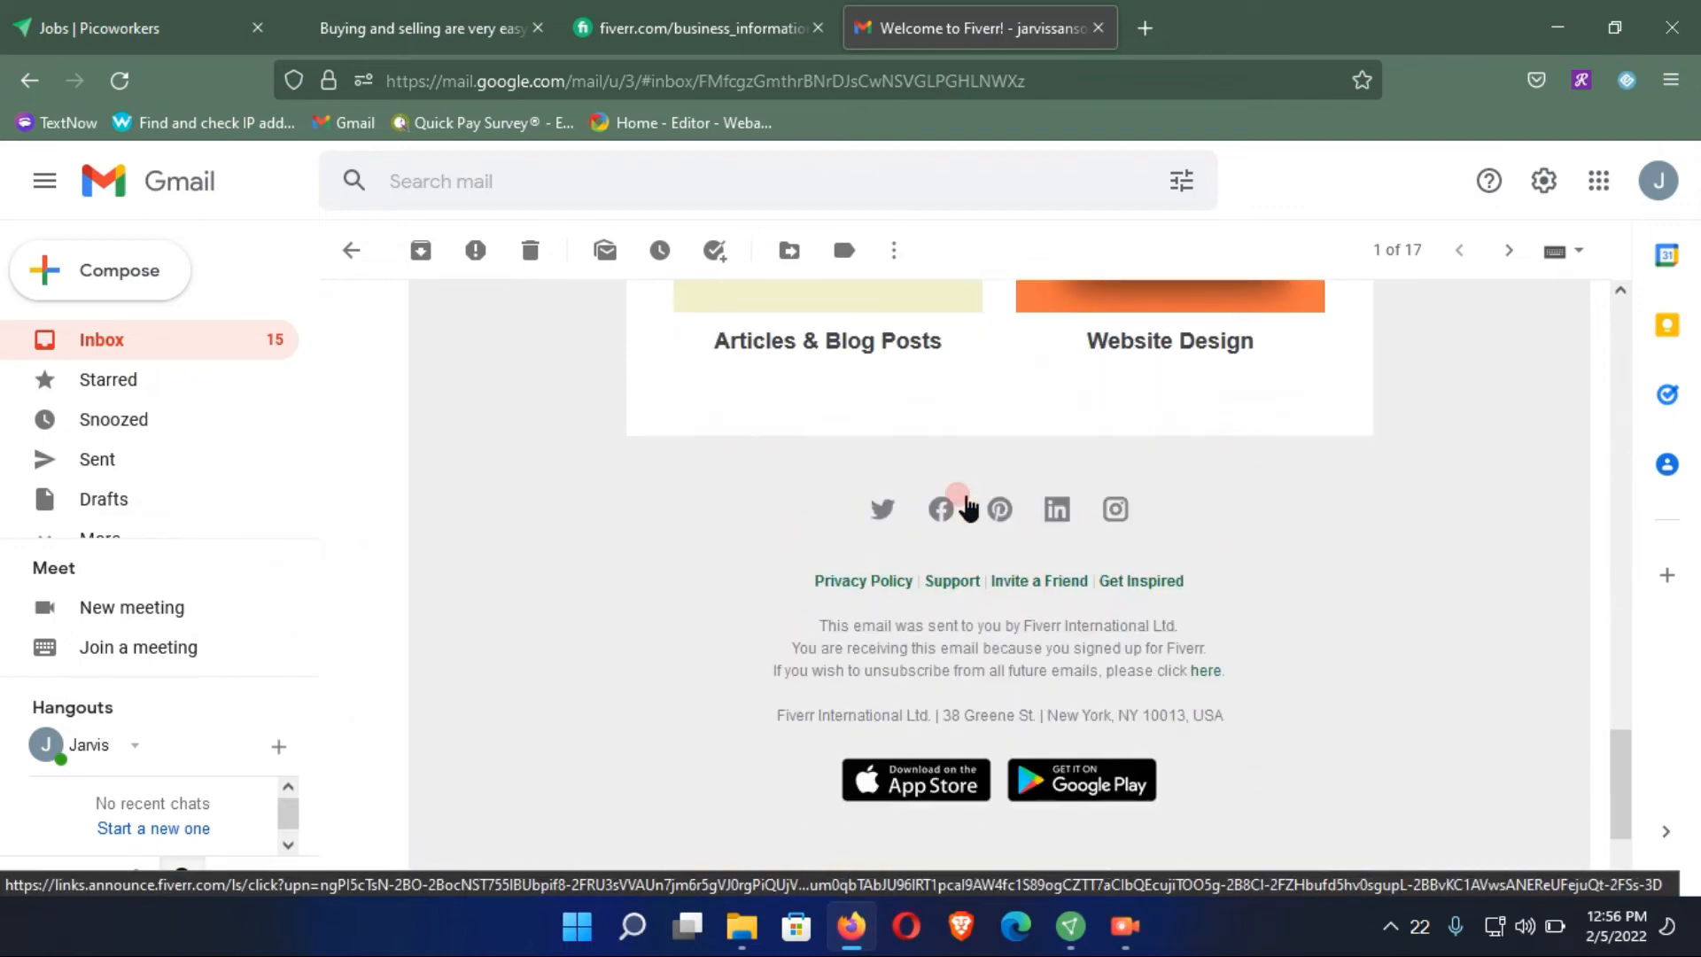
{"action": "scroll", "coordinate": [968, 507], "scroll_direction": "up", "scroll_amount": 10}
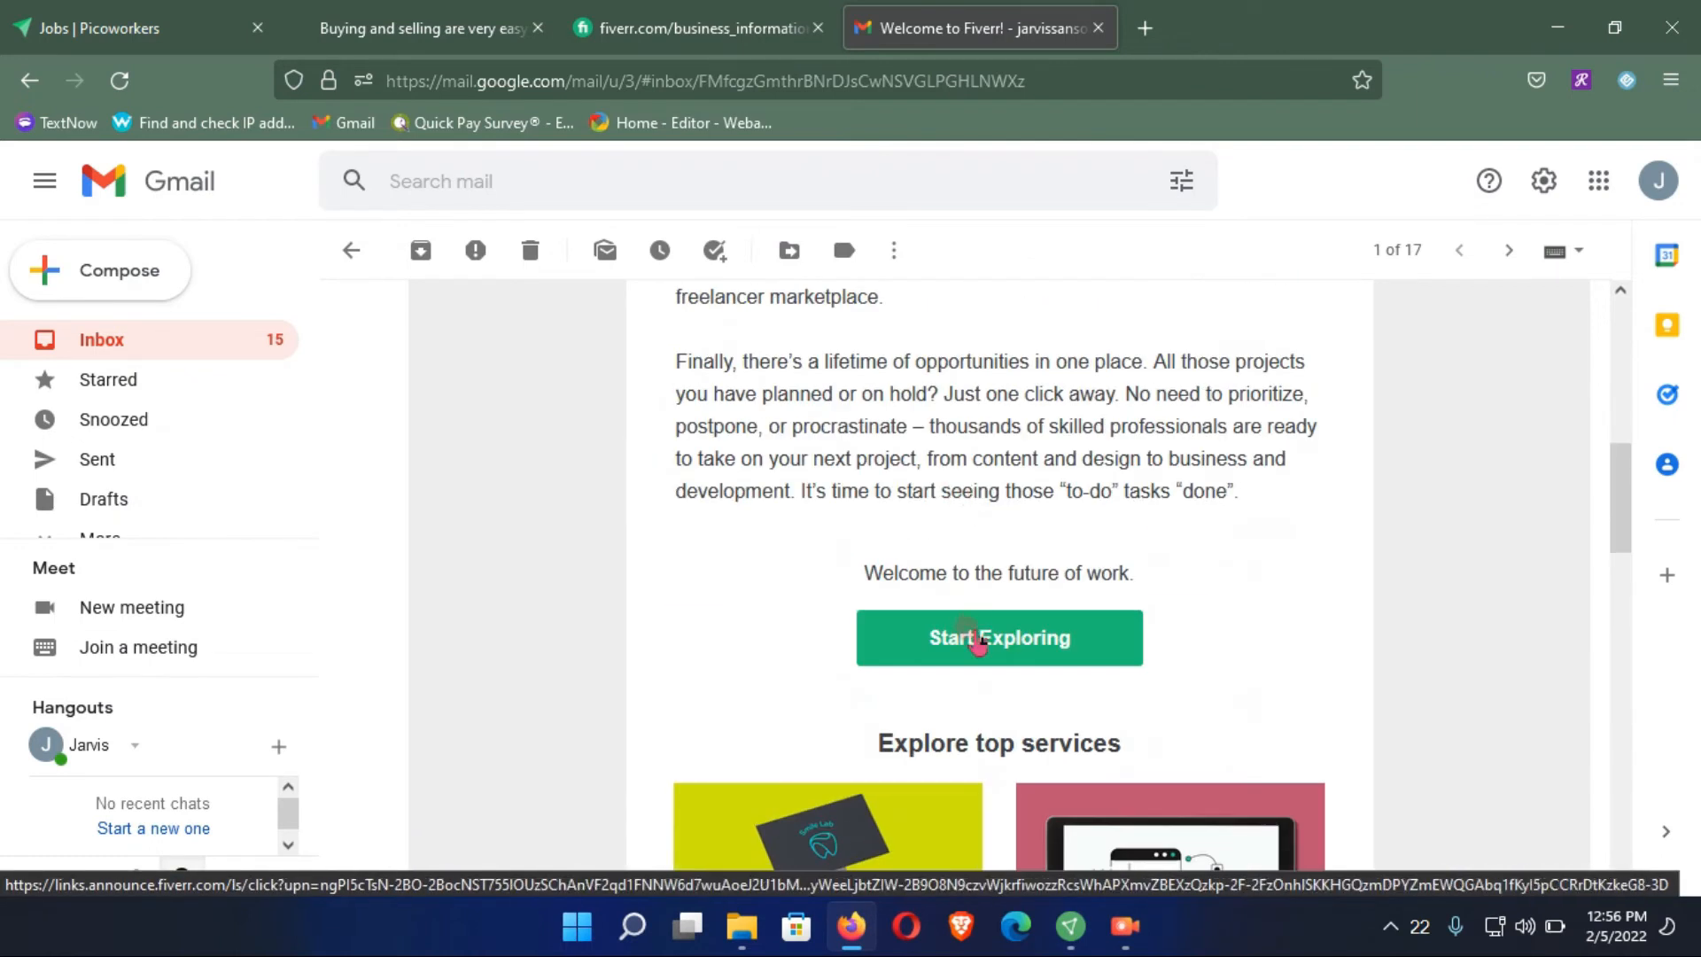
{"action": "left_click", "coordinate": [976, 638]}
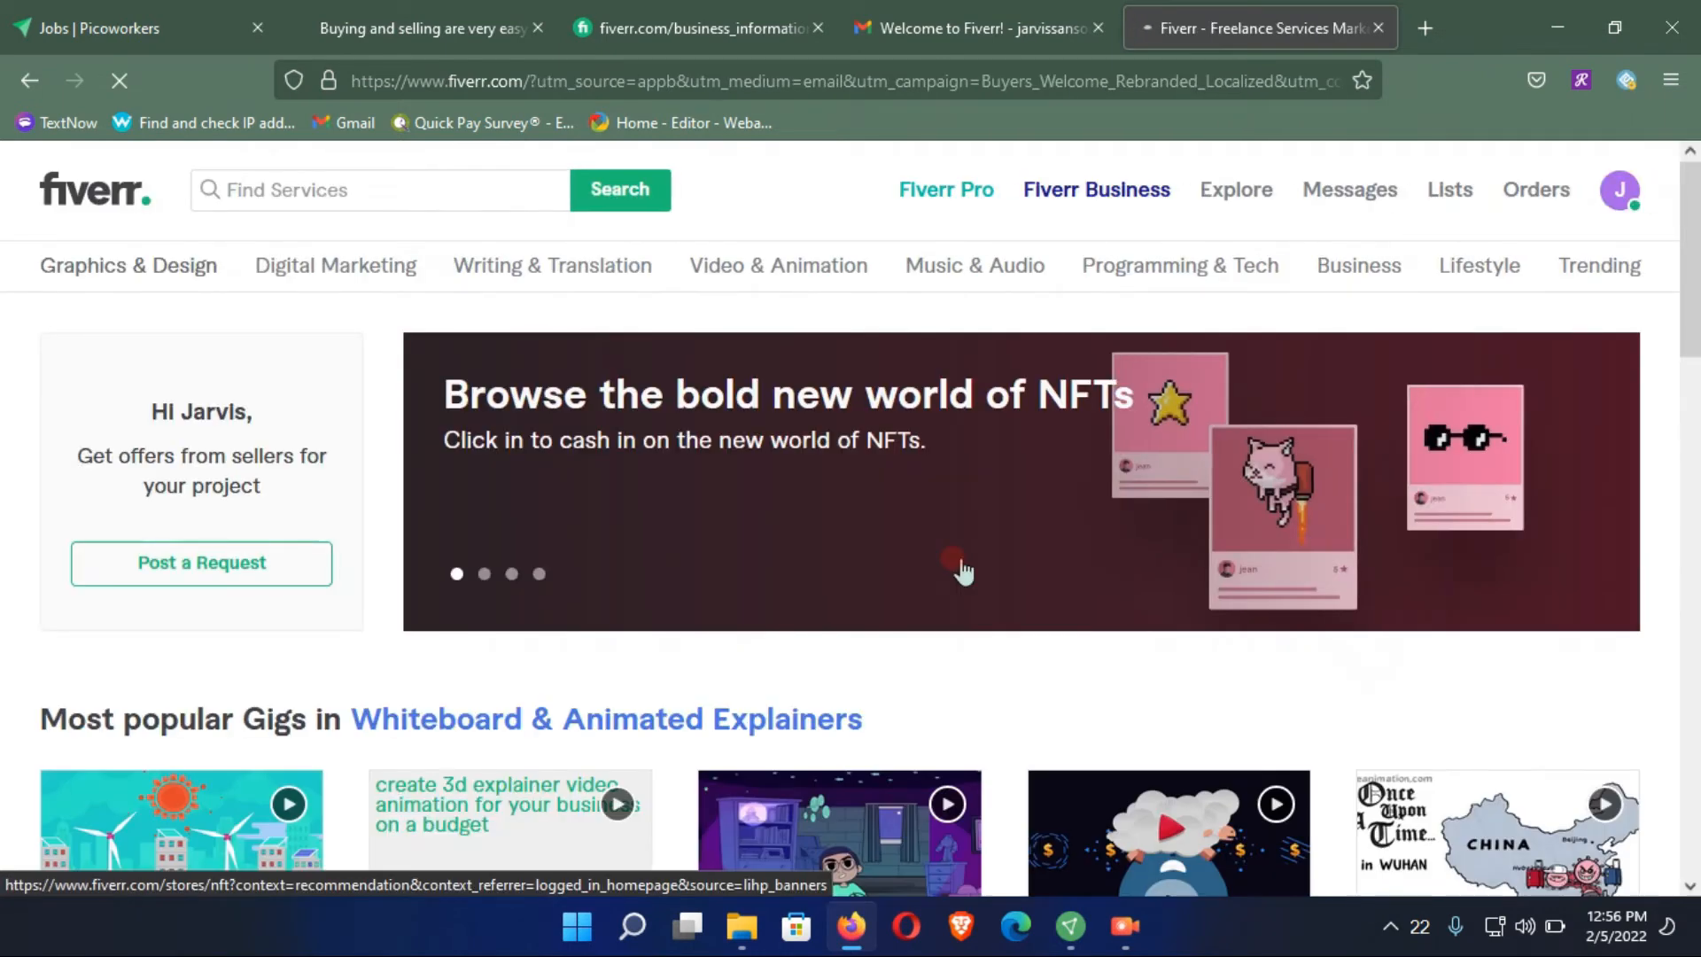
Step: Return to the "Welcome to Fiverr!" email in Gmail, capture the page with its date showing and save it as Screenshot_96 in PNG format
{"action": "left_click", "coordinate": [980, 28]}
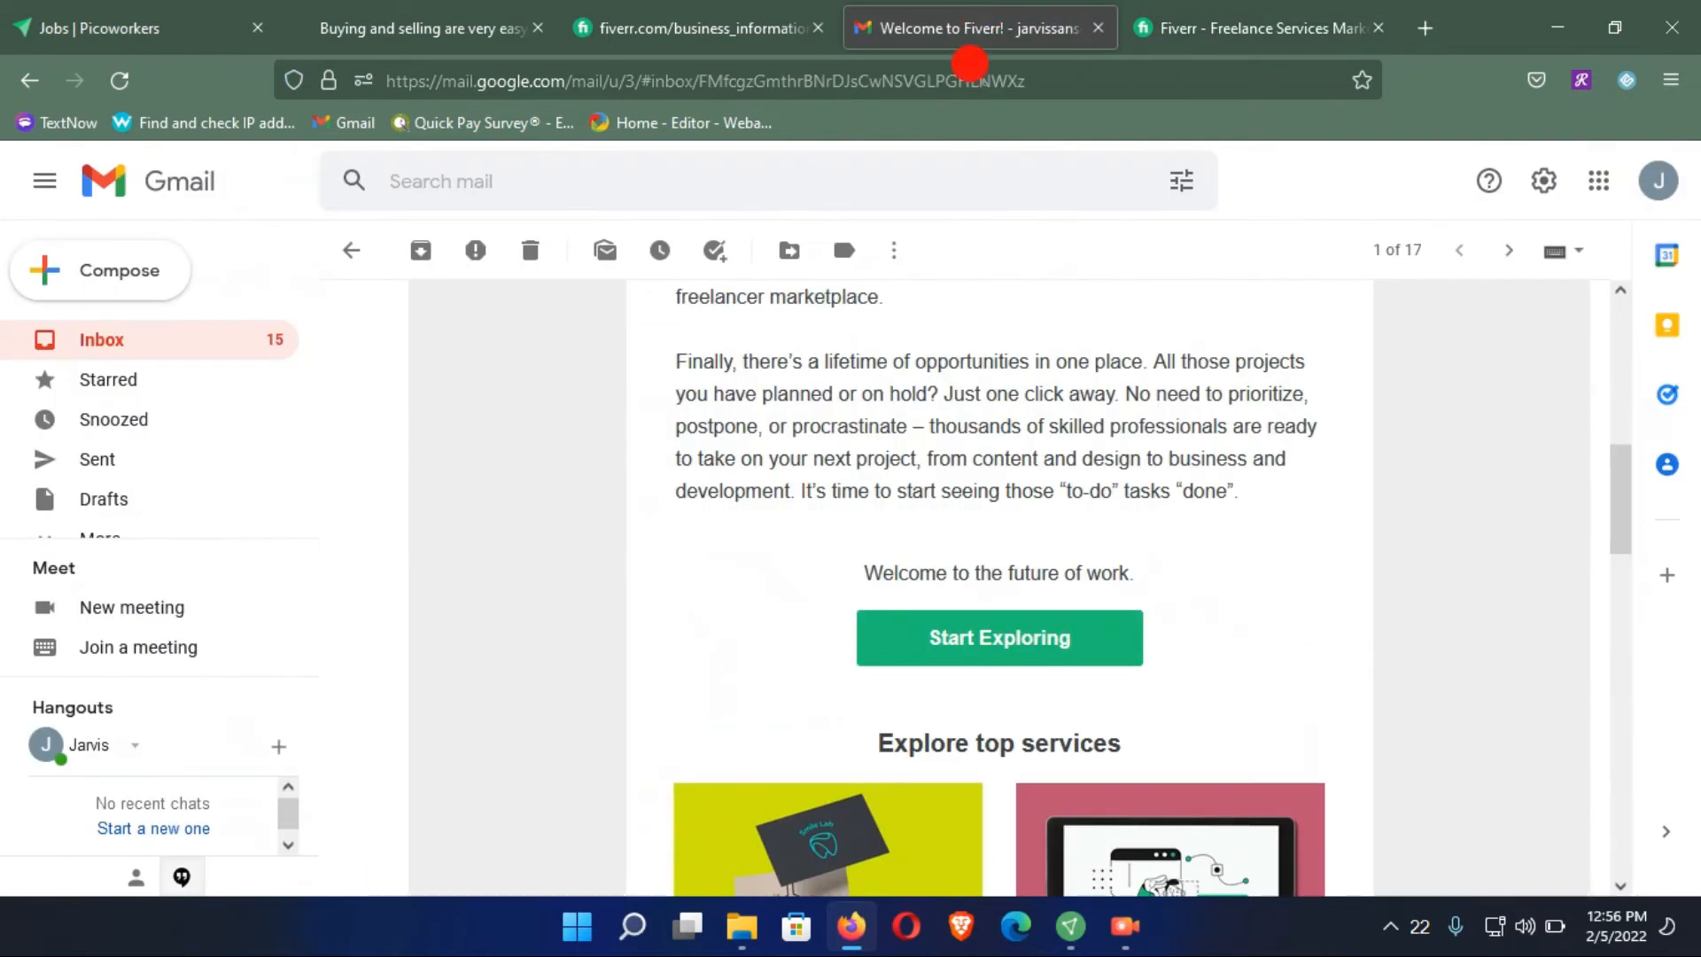
{"action": "scroll", "coordinate": [847, 440], "scroll_direction": "up", "scroll_amount": 5}
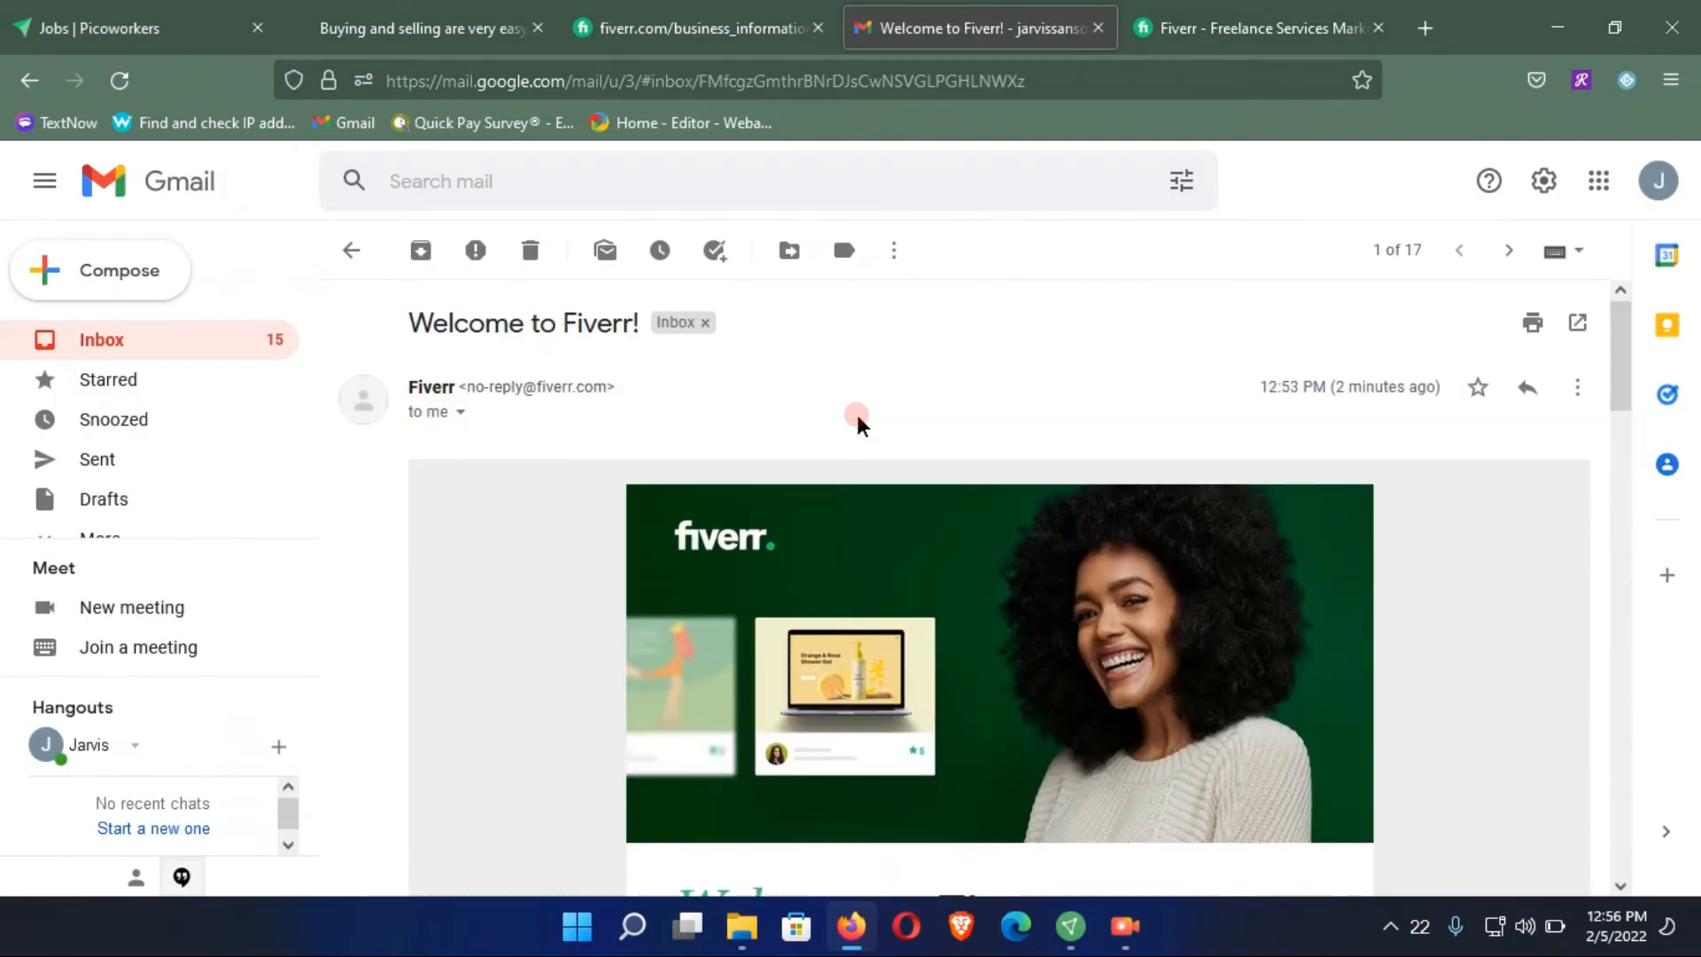
{"action": "key", "text": "Print"}
{"action": "left_click_drag", "start_coordinate": [5, 51], "coordinate": [1690, 896]}
{"action": "left_click", "coordinate": [1637, 911]}
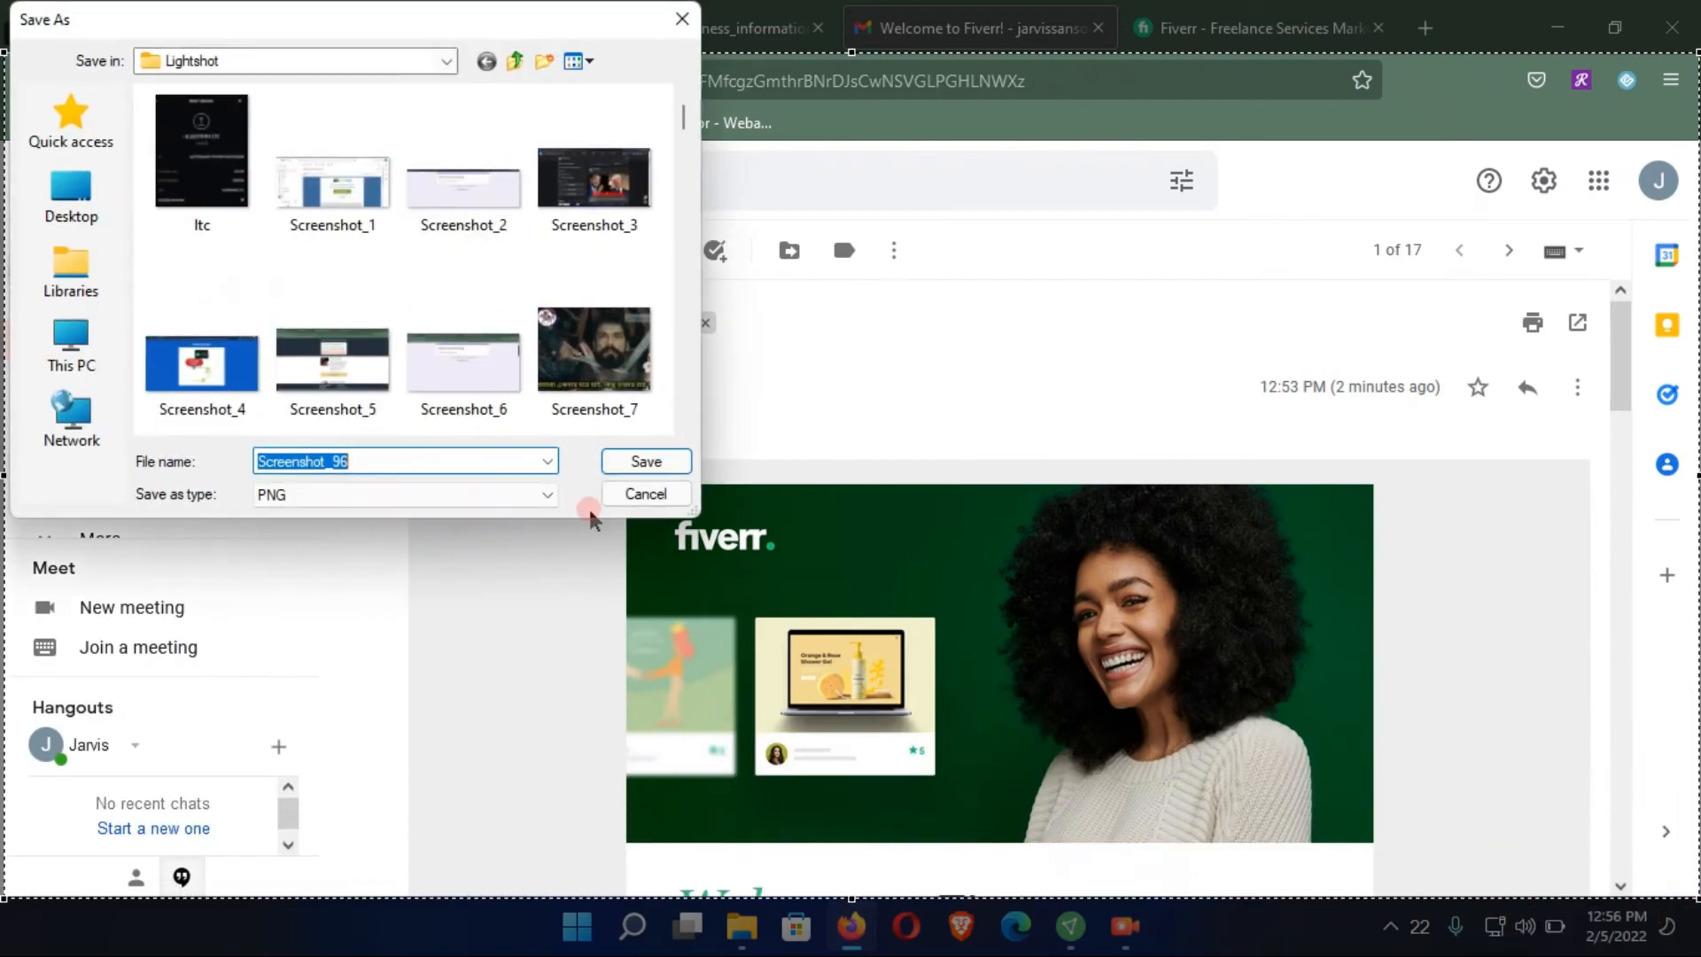
{"action": "left_click", "coordinate": [645, 462]}
Step: Attach Screenshot_96.png to the second proof, the "Welcome to Fiverr!" email, on the Picoworkers submission page
{"action": "left_click", "coordinate": [204, 28]}
{"action": "left_click", "coordinate": [295, 692]}
{"action": "scroll", "coordinate": [614, 400], "scroll_direction": "down", "scroll_amount": 10}
{"action": "scroll", "coordinate": [614, 400], "scroll_direction": "down", "scroll_amount": 15}
{"action": "double_click", "coordinate": [290, 439]}
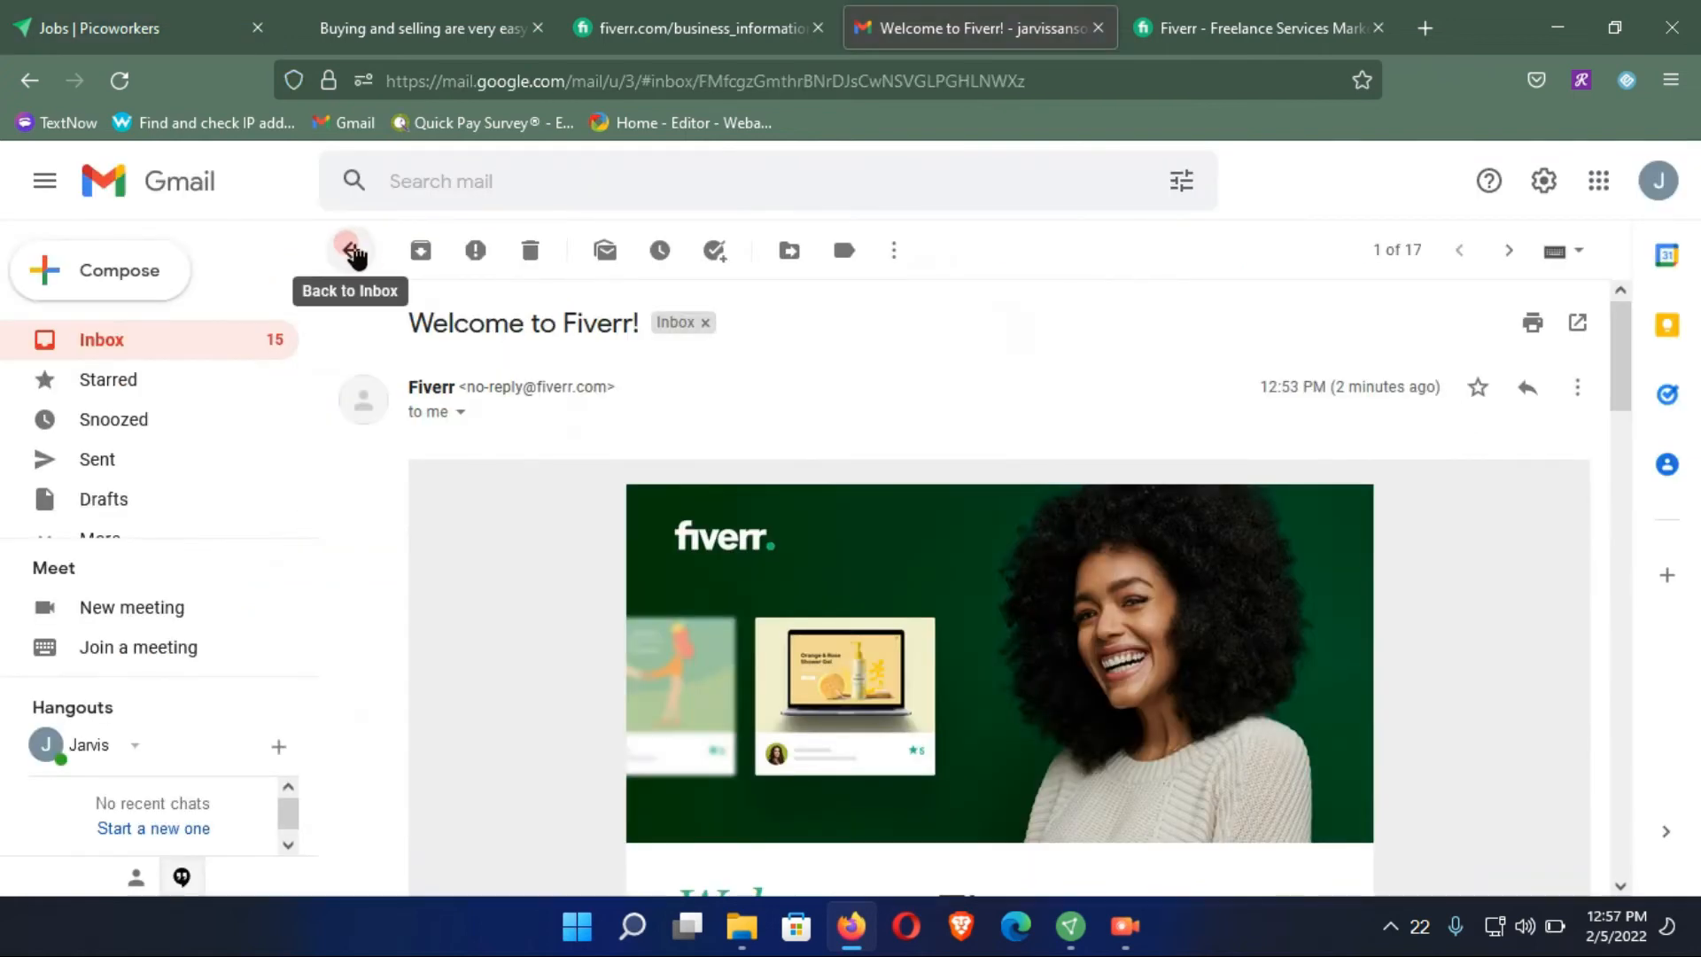
Step: Check the Gmail inbox for further Fiverr emails, and switch back to the Fiverr home page, dismissing the coupon popup
{"action": "left_click", "coordinate": [352, 251]}
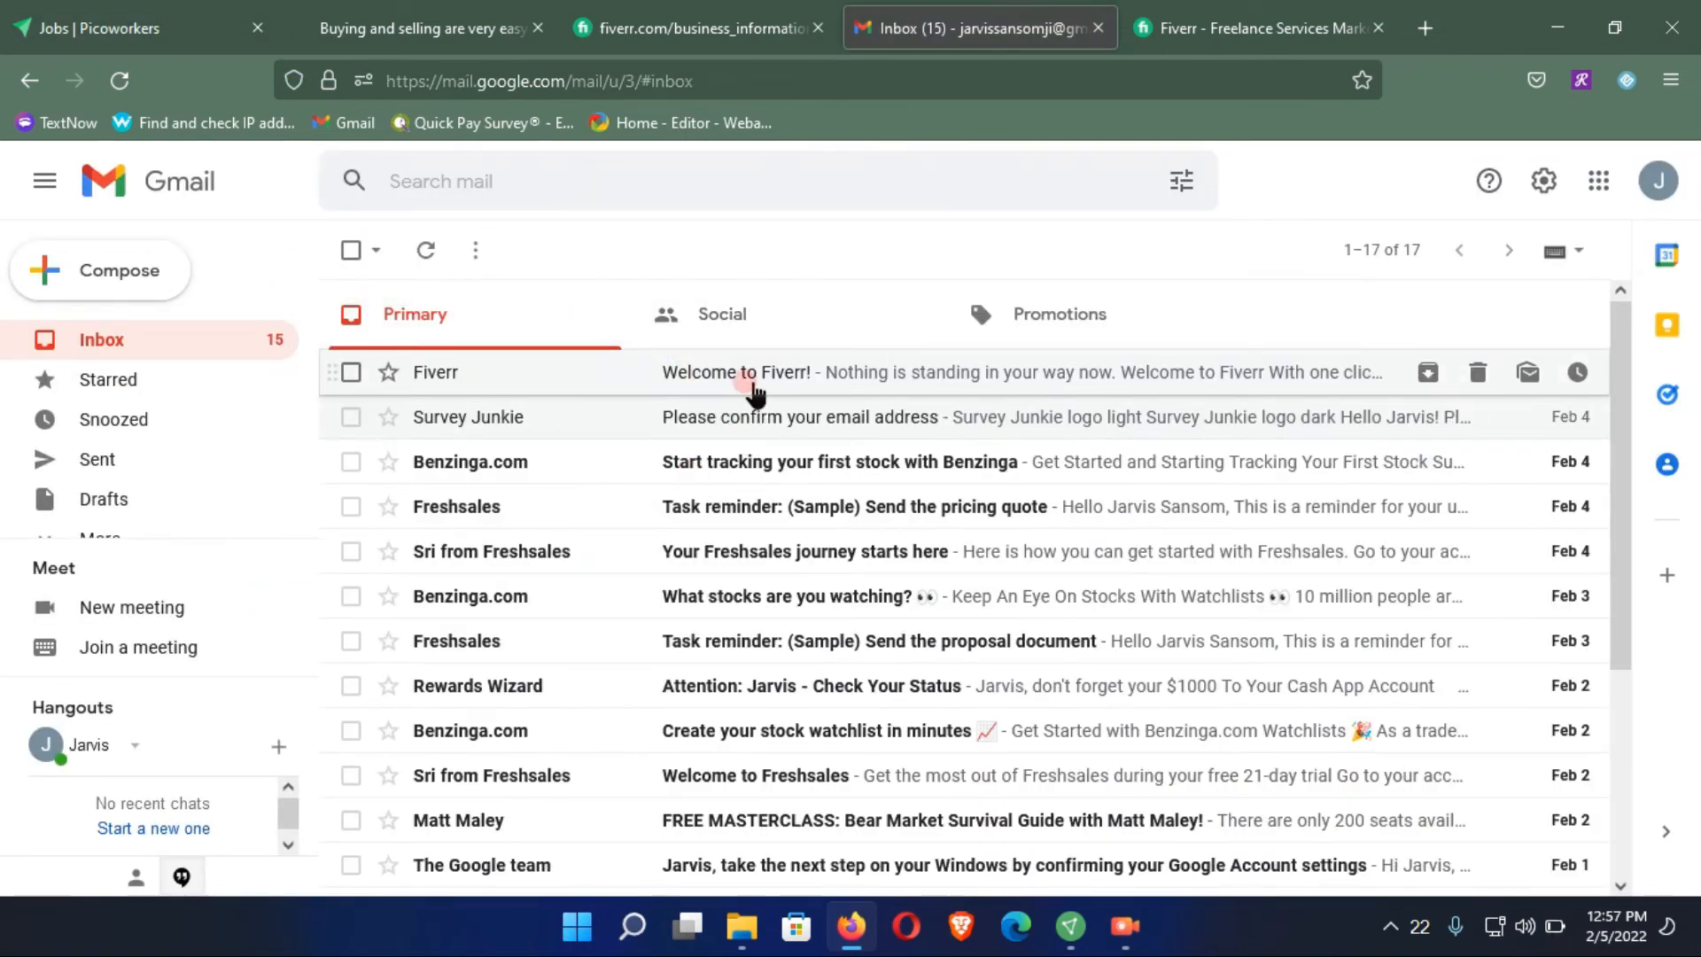
{"action": "left_click", "coordinate": [1207, 16]}
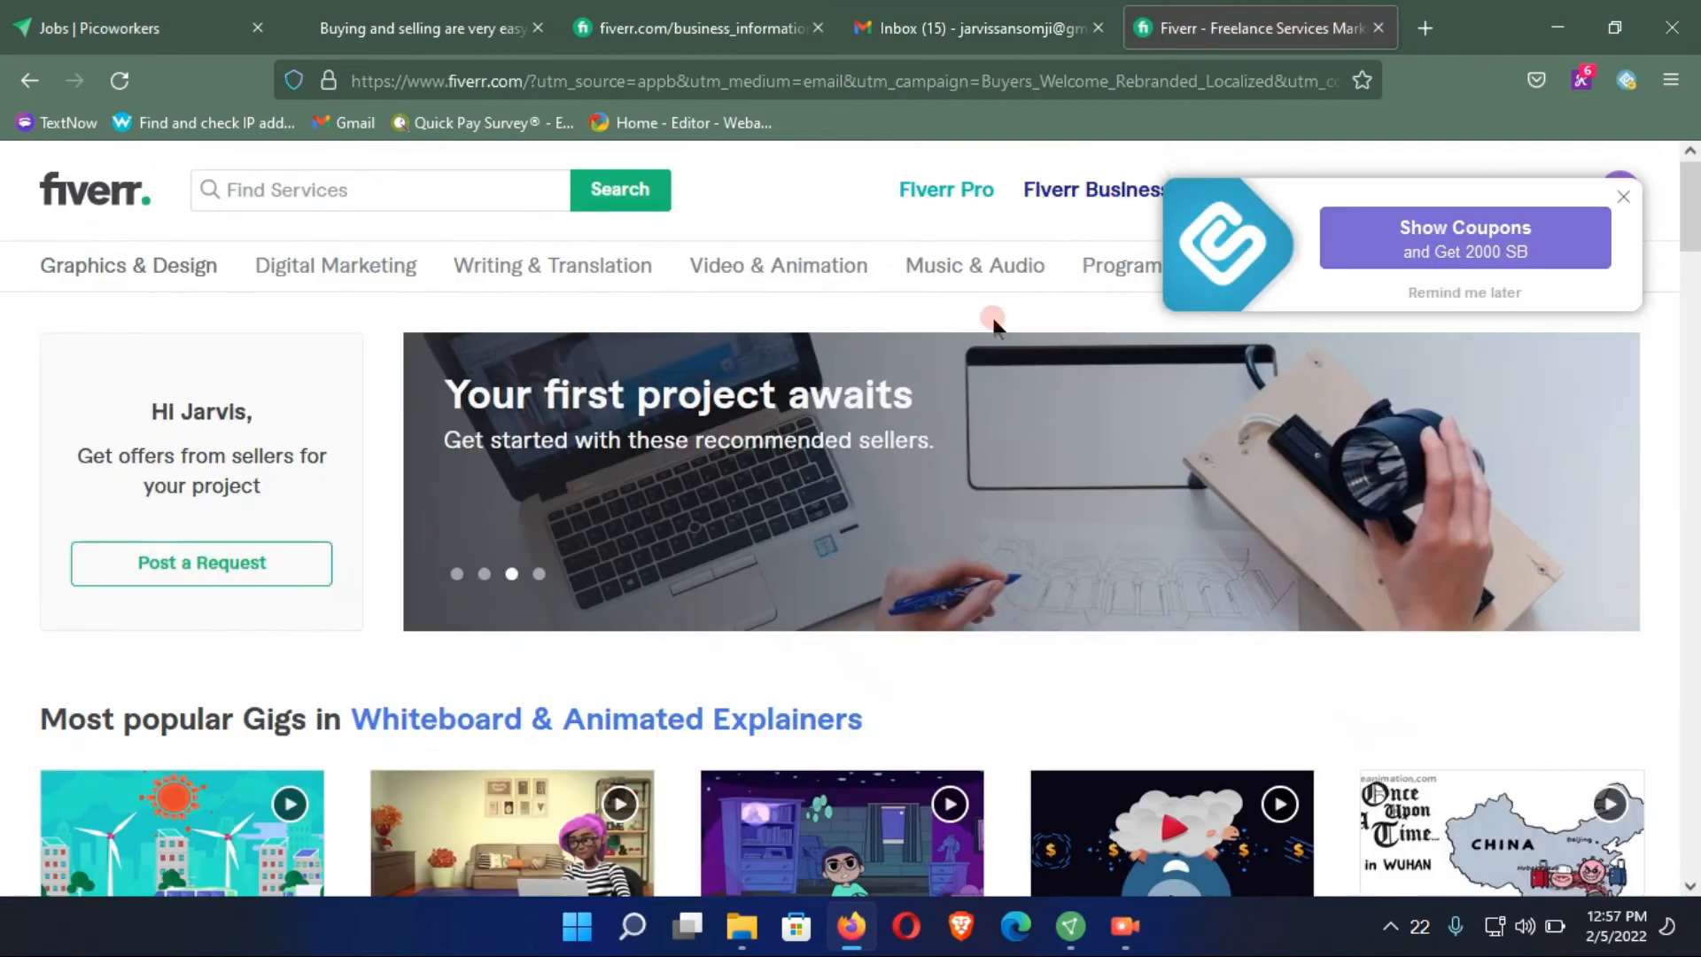
{"action": "left_click", "coordinate": [1620, 198]}
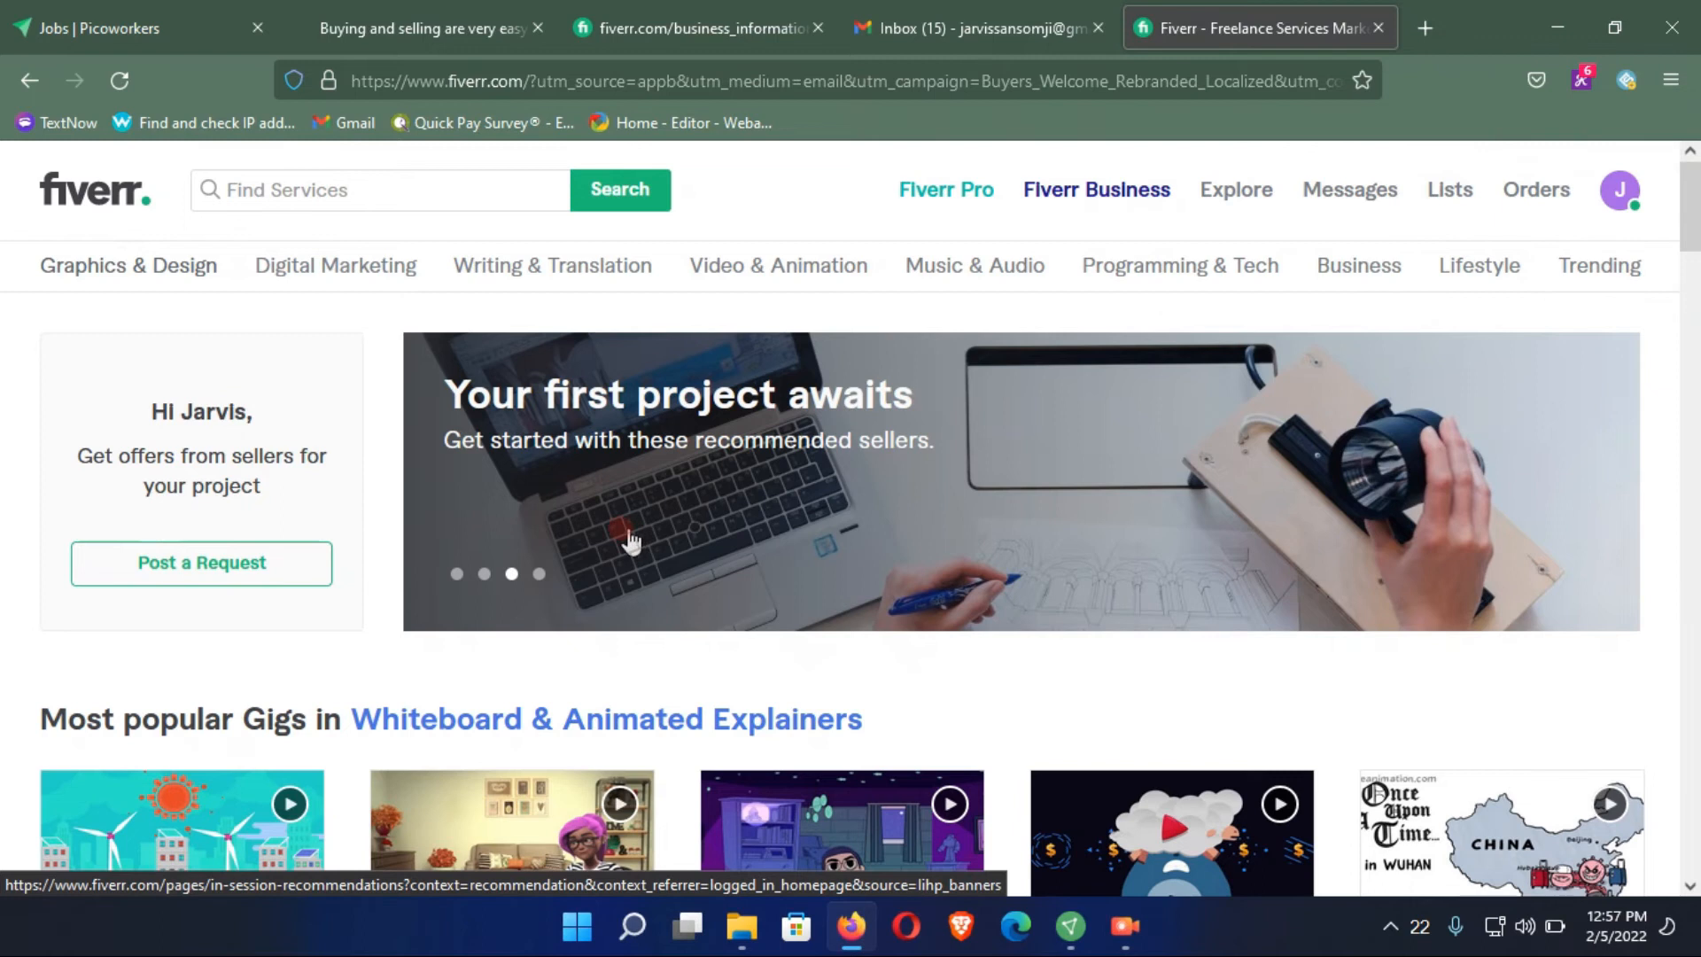
Step: Open the Fiverr account's dashboard and follow the to-do for completing the user profile
{"action": "left_click", "coordinate": [1618, 191]}
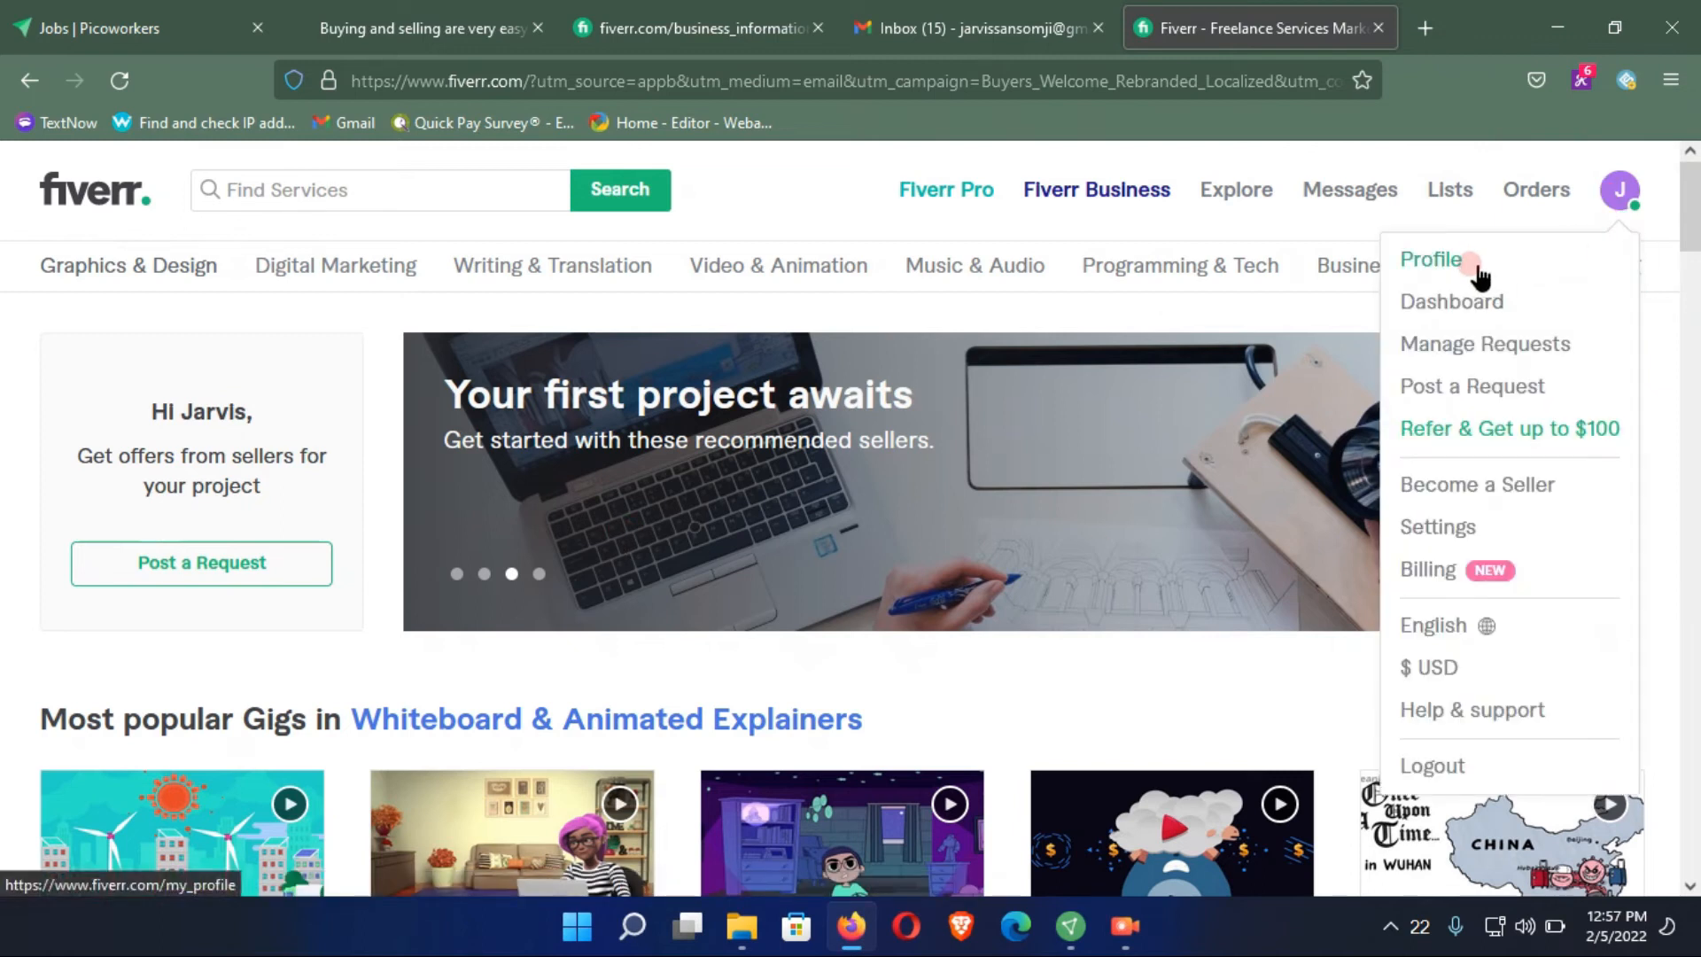
{"action": "left_click", "coordinate": [1465, 304]}
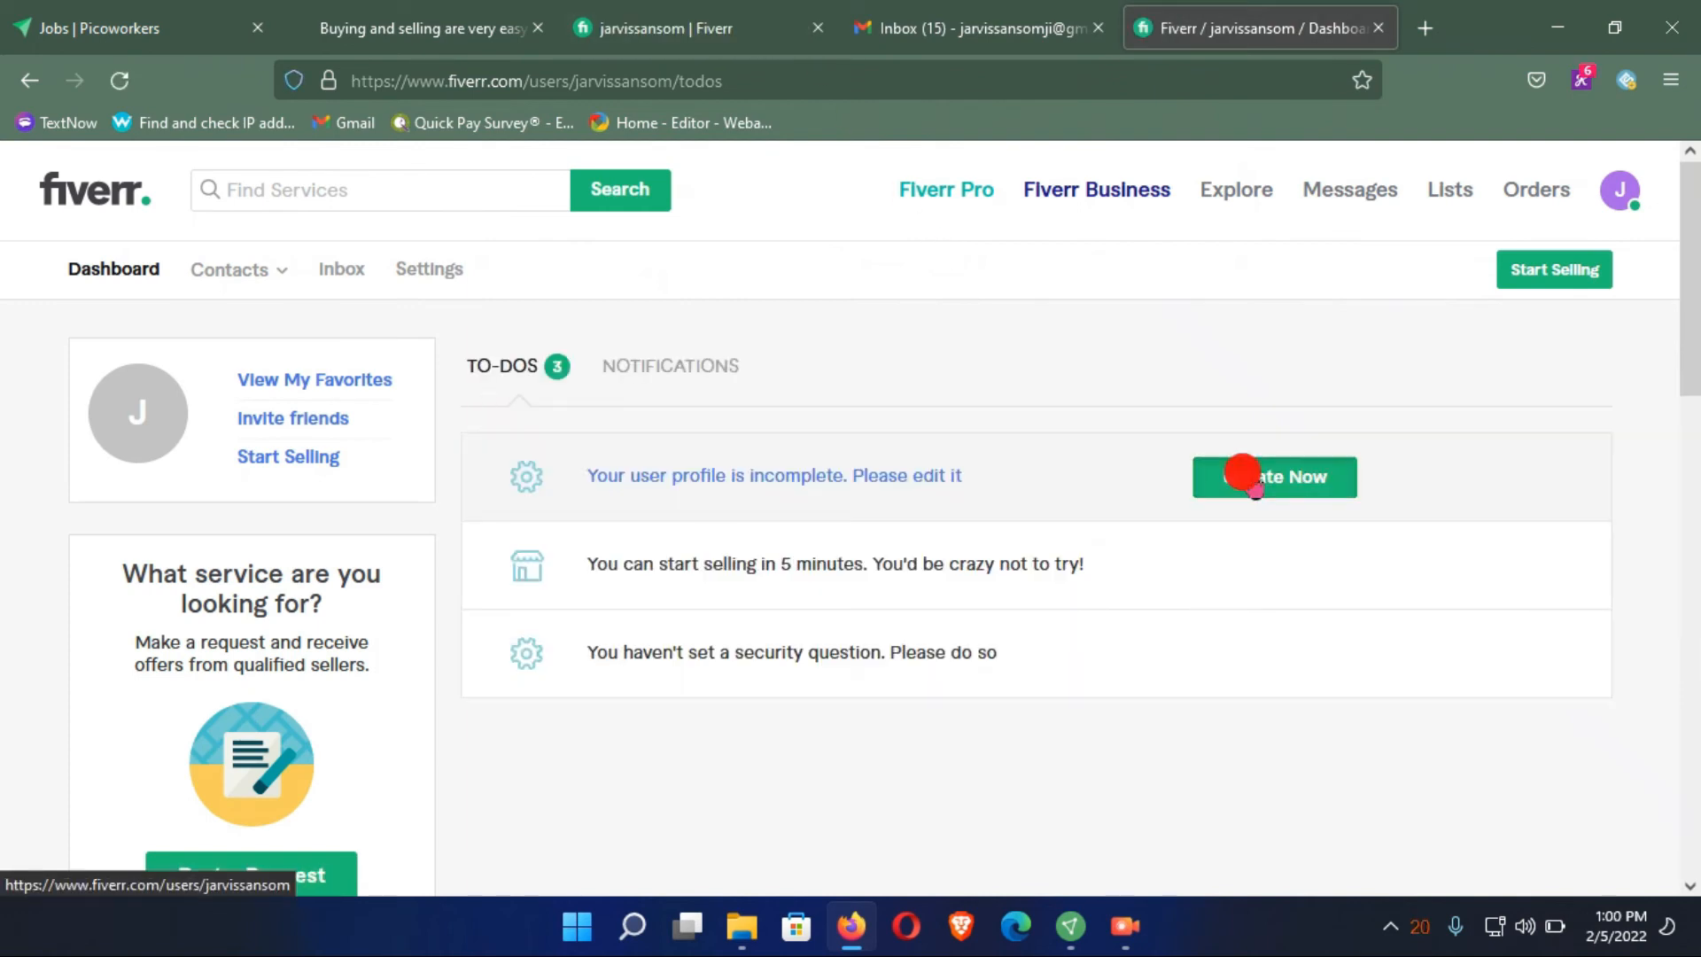
{"action": "left_click", "coordinate": [1251, 483]}
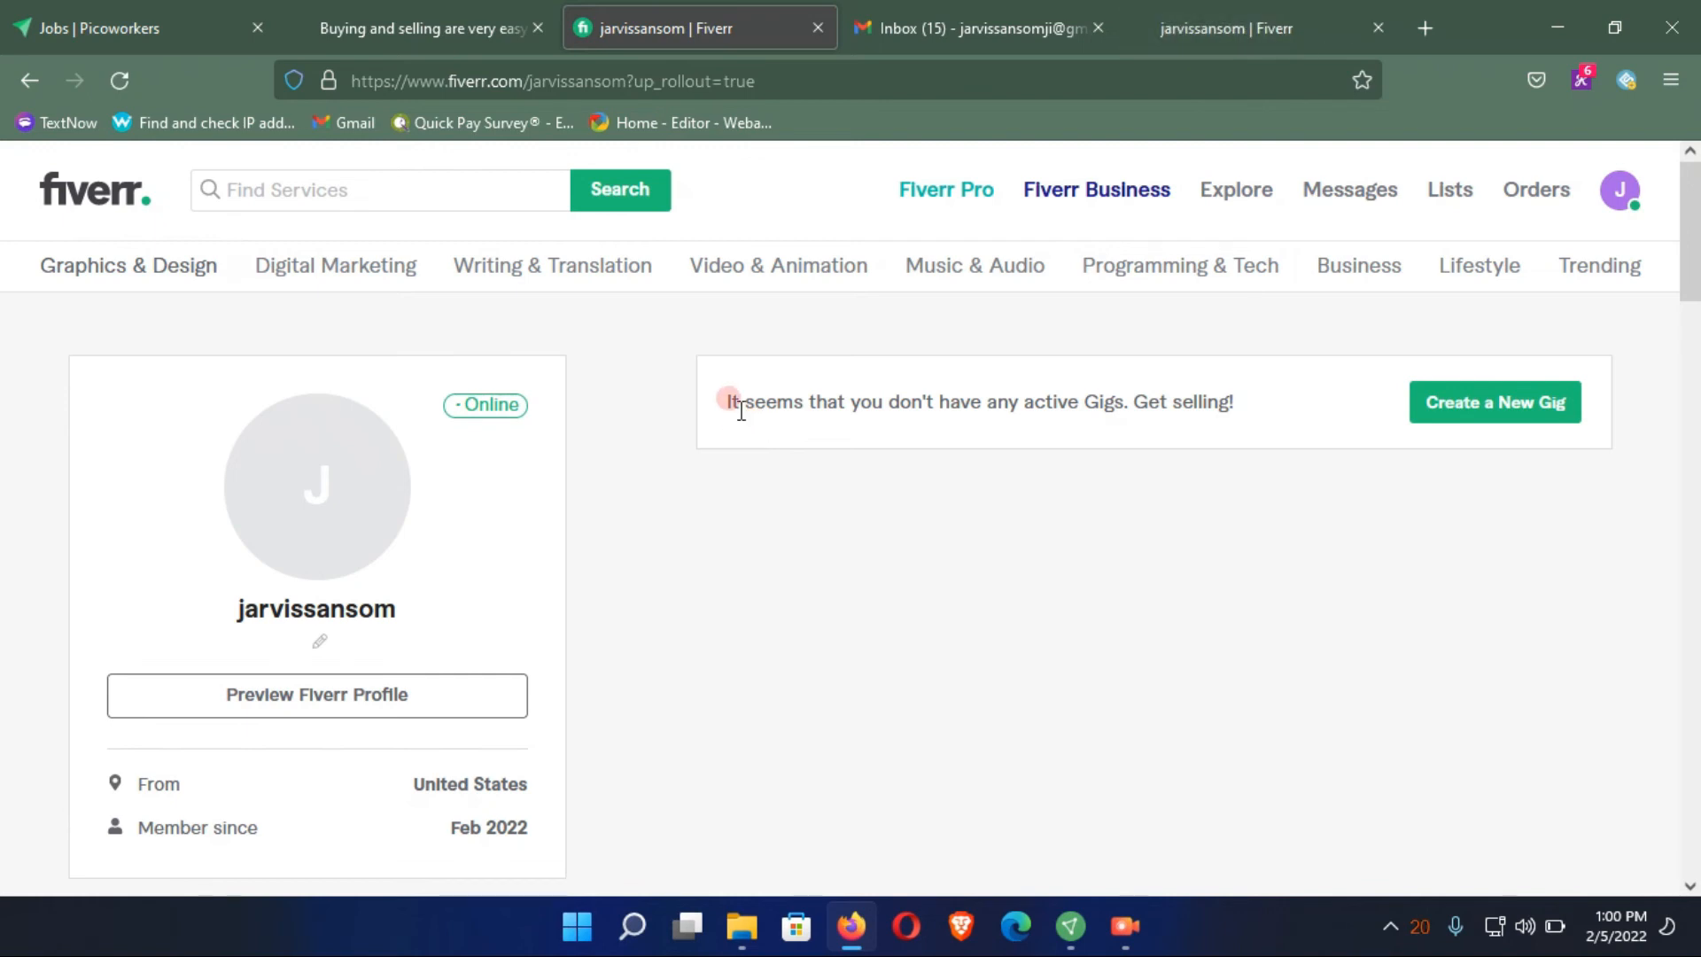
Step: Capture the new account's Fiverr profile page and save the screenshot as Screenshot_97 in the Lightshot folder
{"action": "scroll", "coordinate": [742, 412], "scroll_direction": "down", "scroll_amount": 2}
{"action": "scroll", "coordinate": [774, 411], "scroll_direction": "up", "scroll_amount": 2}
{"action": "key", "text": "super+shift+s"}
{"action": "mouse_move", "coordinate": [2, 49]}
{"action": "left_mouse_down"}
{"action": "mouse_move", "coordinate": [1696, 686]}
{"action": "mouse_move", "coordinate": [1692, 891]}
{"action": "left_mouse_up"}
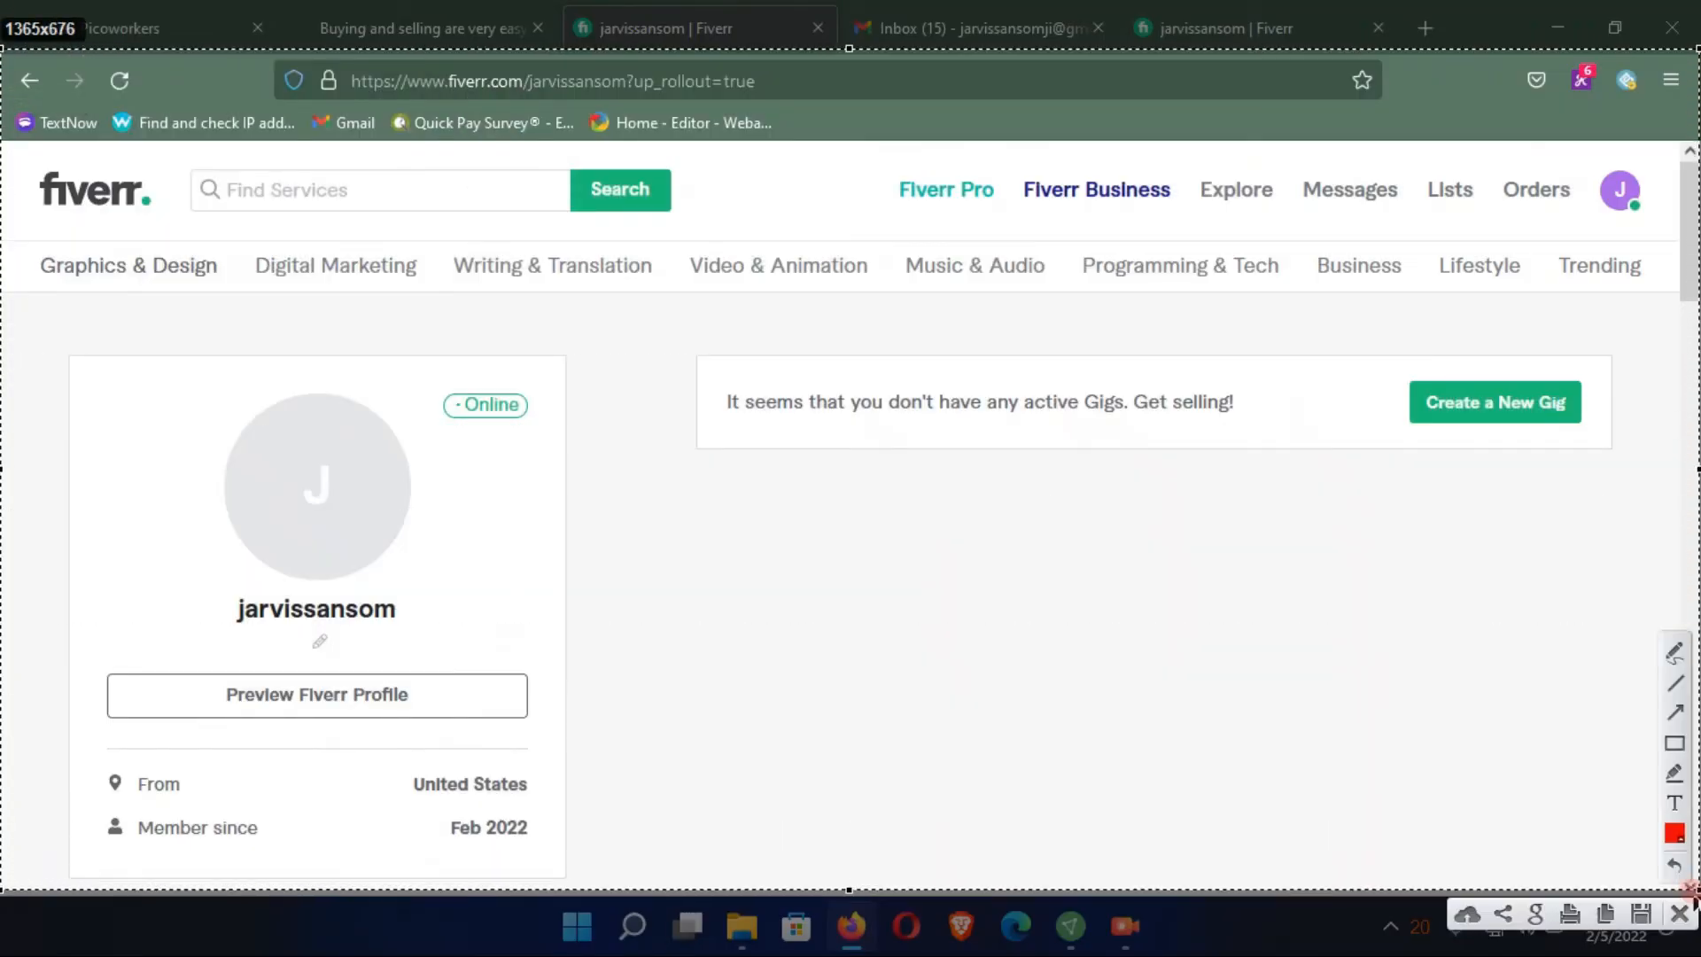
{"action": "left_click", "coordinate": [1641, 913]}
{"action": "left_click", "coordinate": [637, 461]}
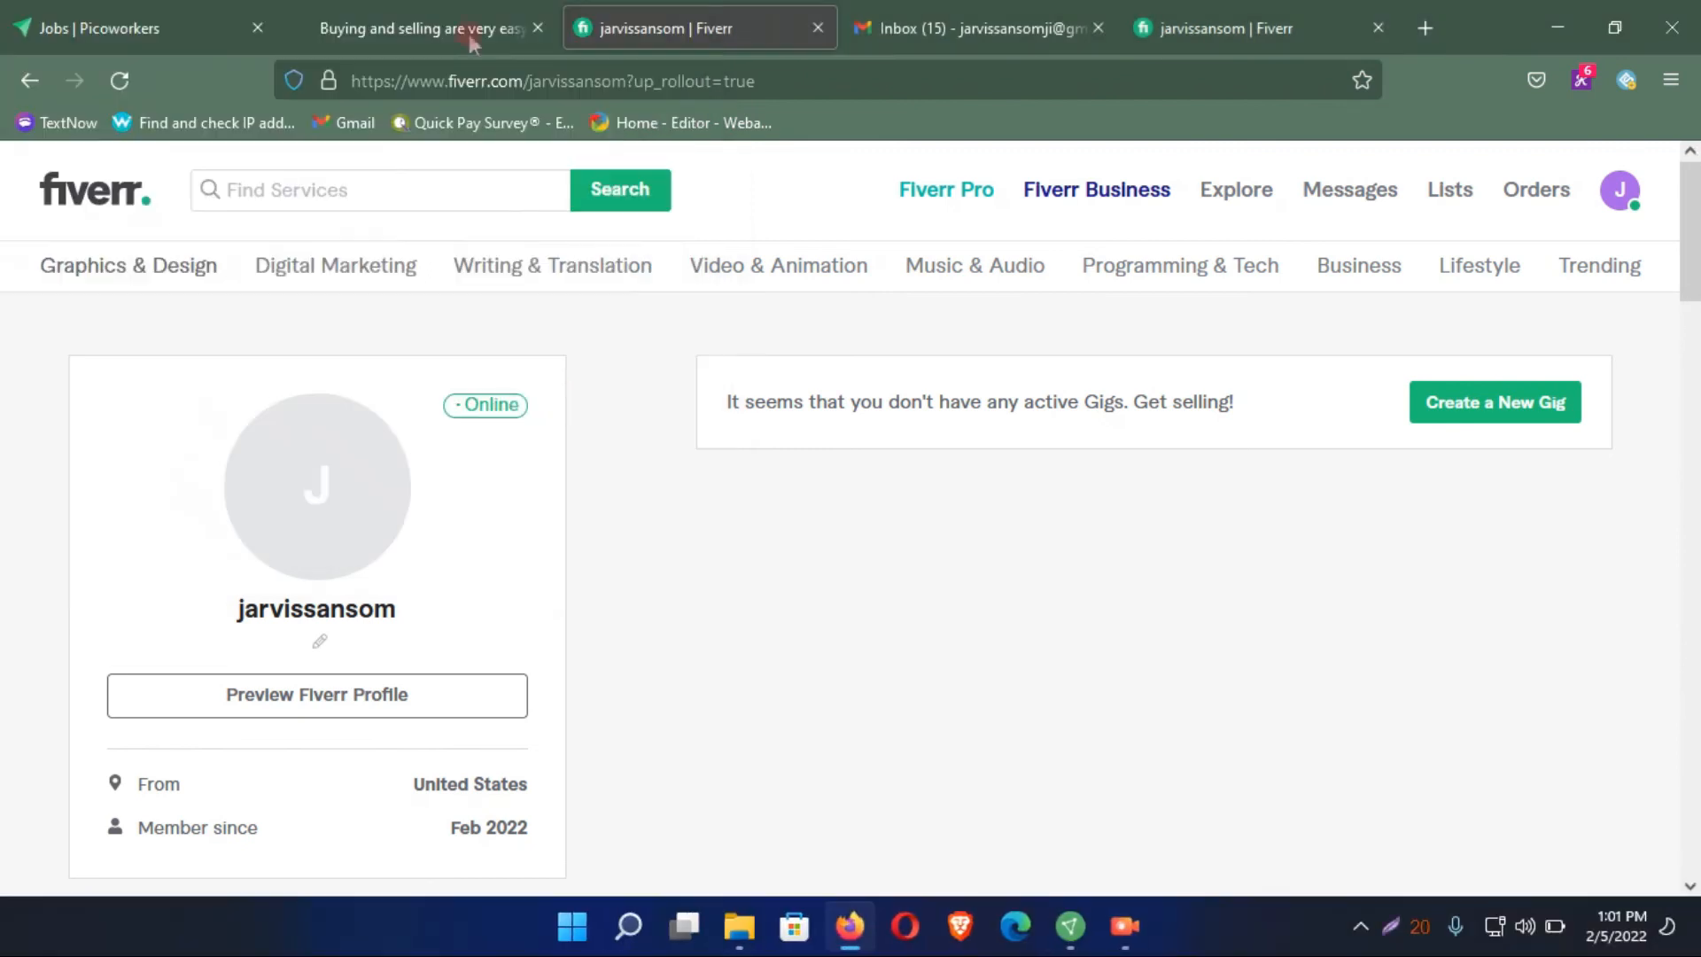
Step: Attach Screenshot_97.png to the first proof, the account activation, on the Picoworkers submission page
{"action": "left_click", "coordinate": [104, 29]}
{"action": "left_click", "coordinate": [282, 483]}
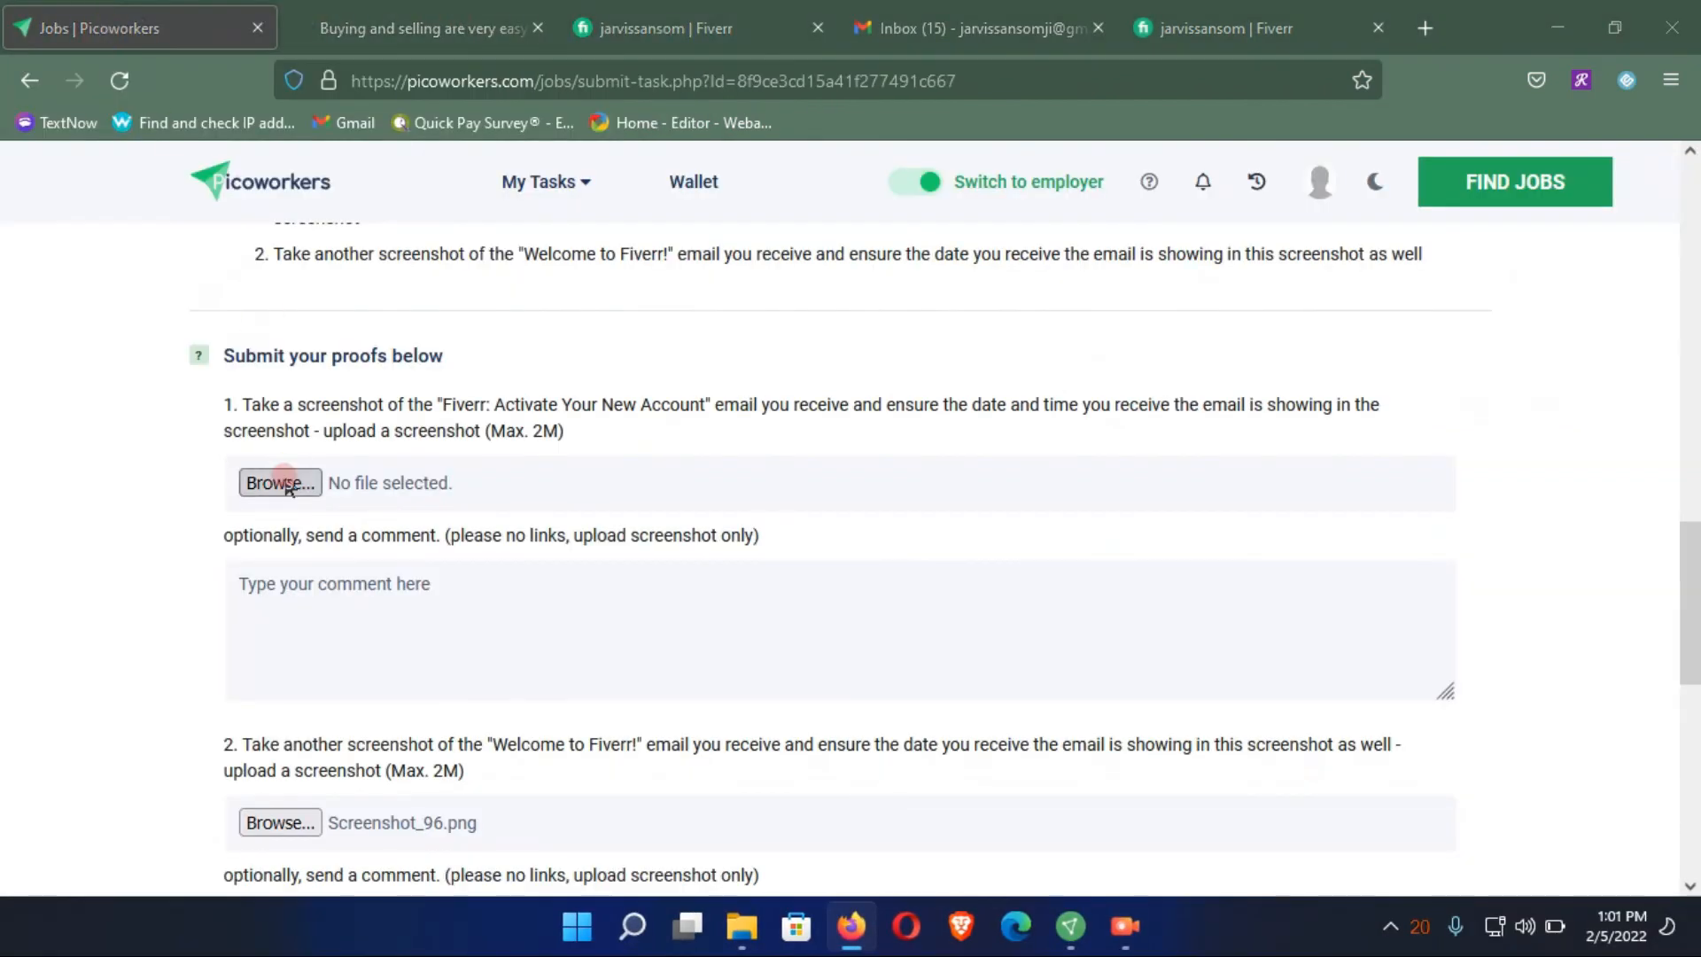
{"action": "scroll", "coordinate": [478, 372], "scroll_direction": "down", "scroll_amount": 6}
{"action": "scroll", "coordinate": [521, 381], "scroll_direction": "down", "scroll_amount": 15}
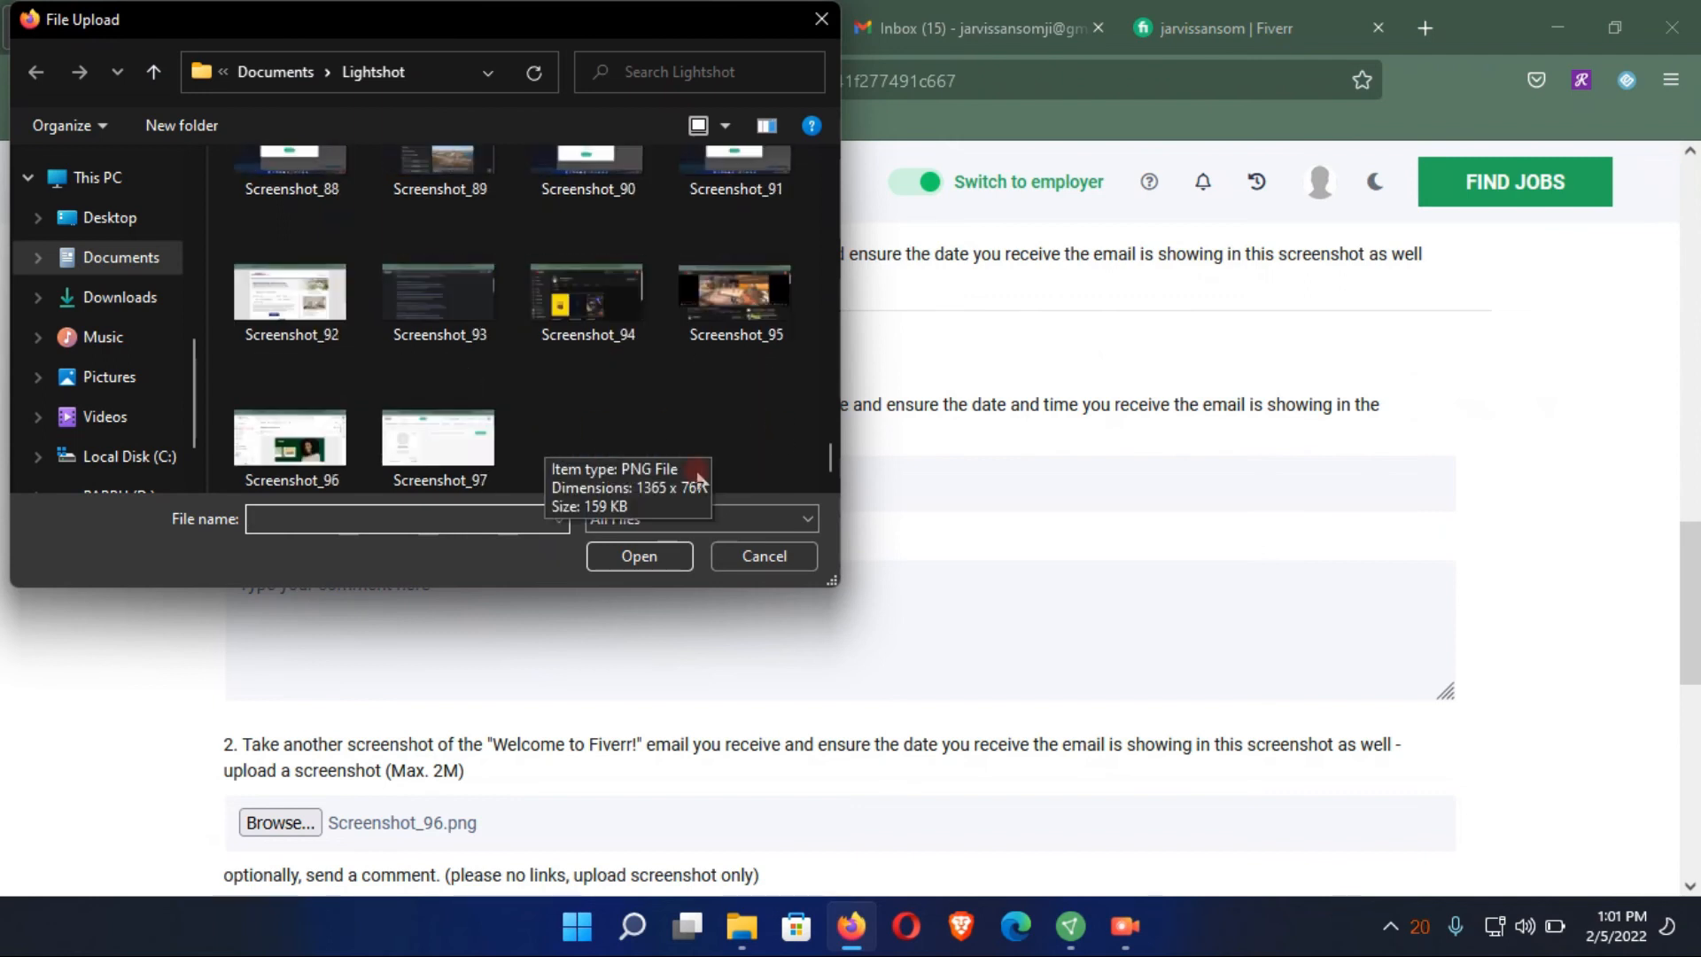
{"action": "double_click", "coordinate": [480, 450]}
Step: Submit the proofs for the "Fiverr: Sign Up" job and go back to the Worker page
{"action": "scroll", "coordinate": [1038, 542], "scroll_direction": "down", "scroll_amount": 5}
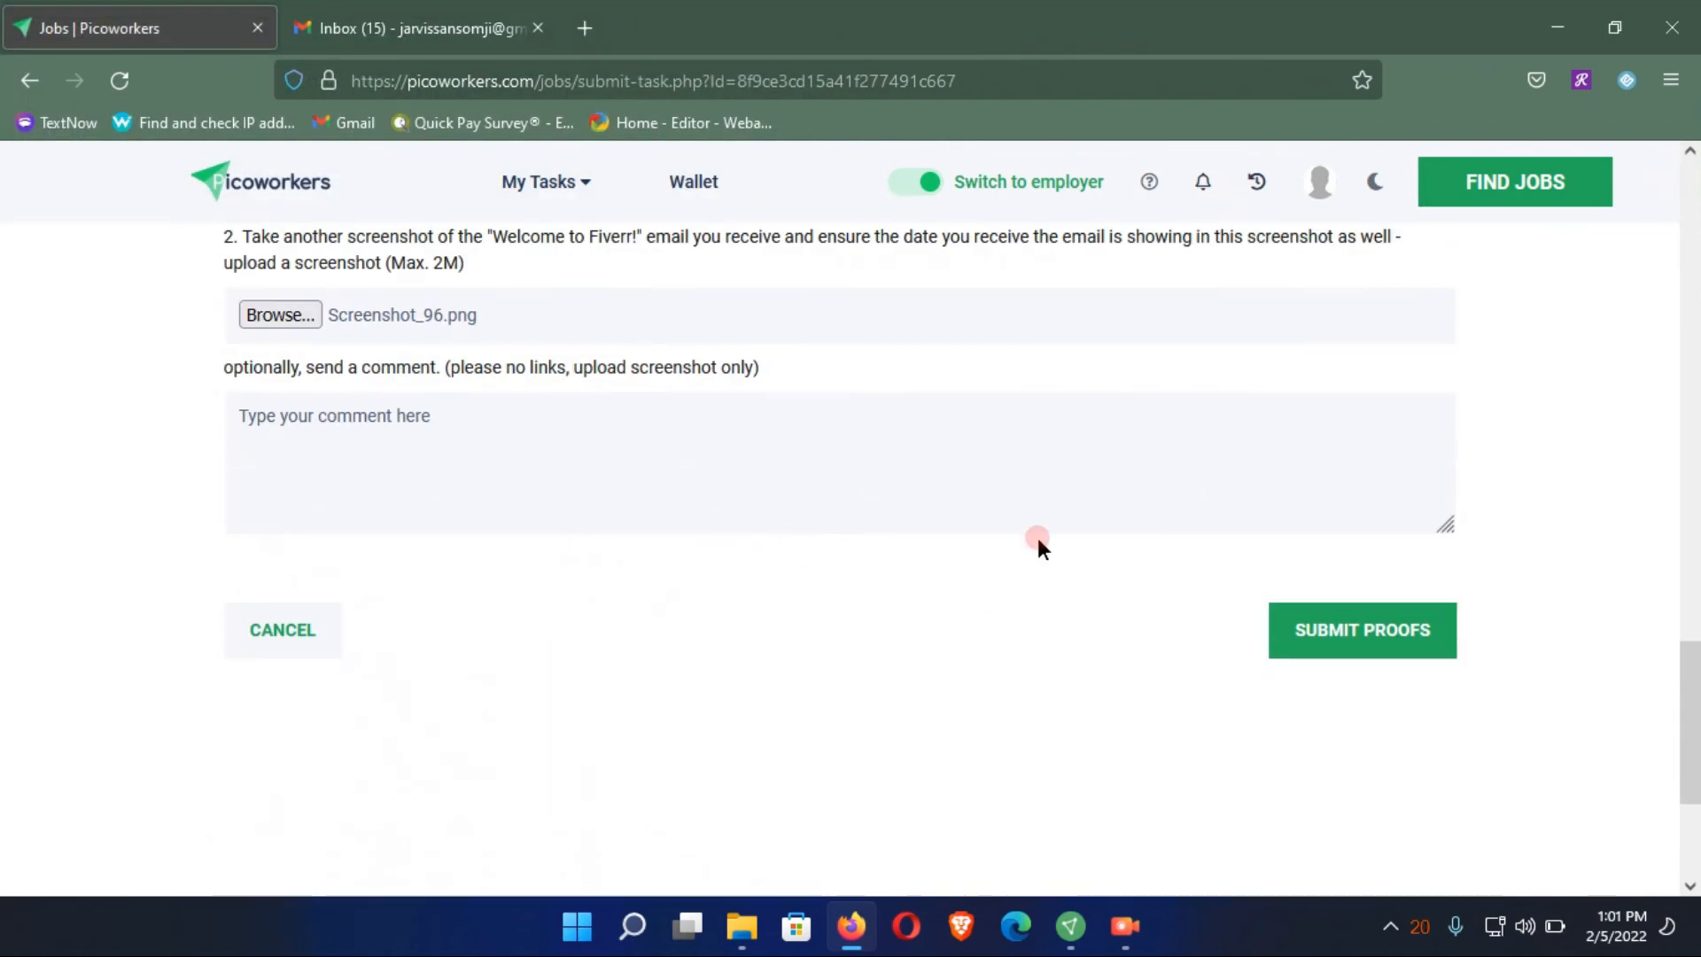
{"action": "left_click", "coordinate": [1361, 633]}
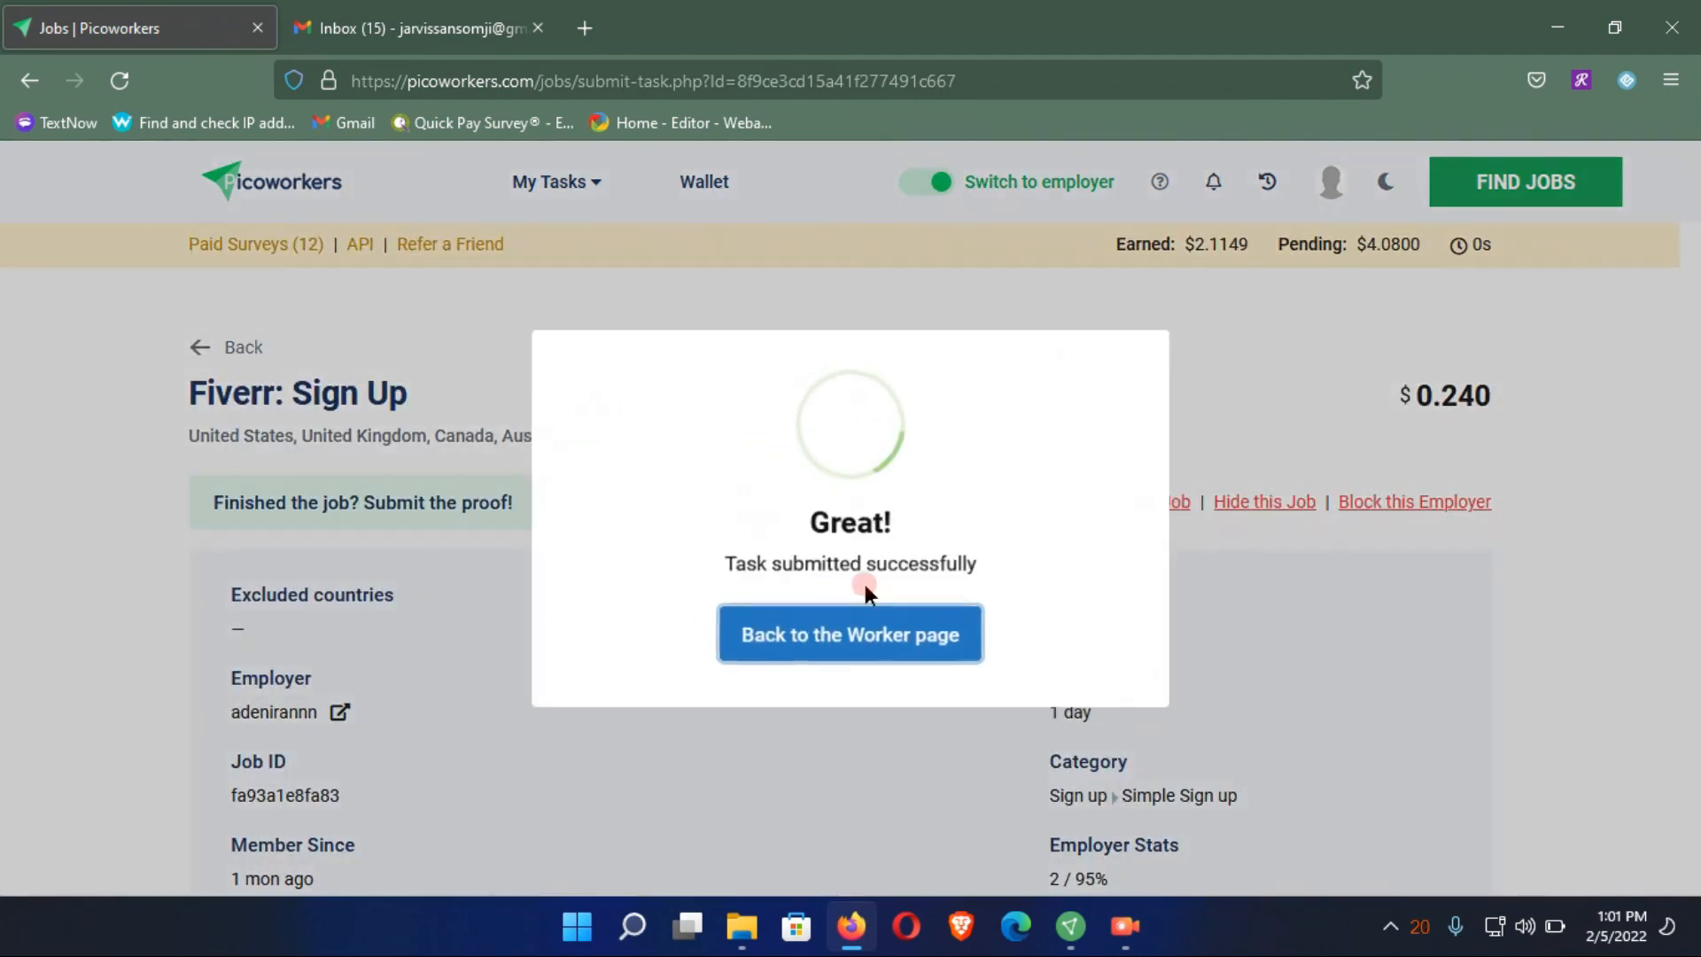
{"action": "left_click", "coordinate": [852, 632]}
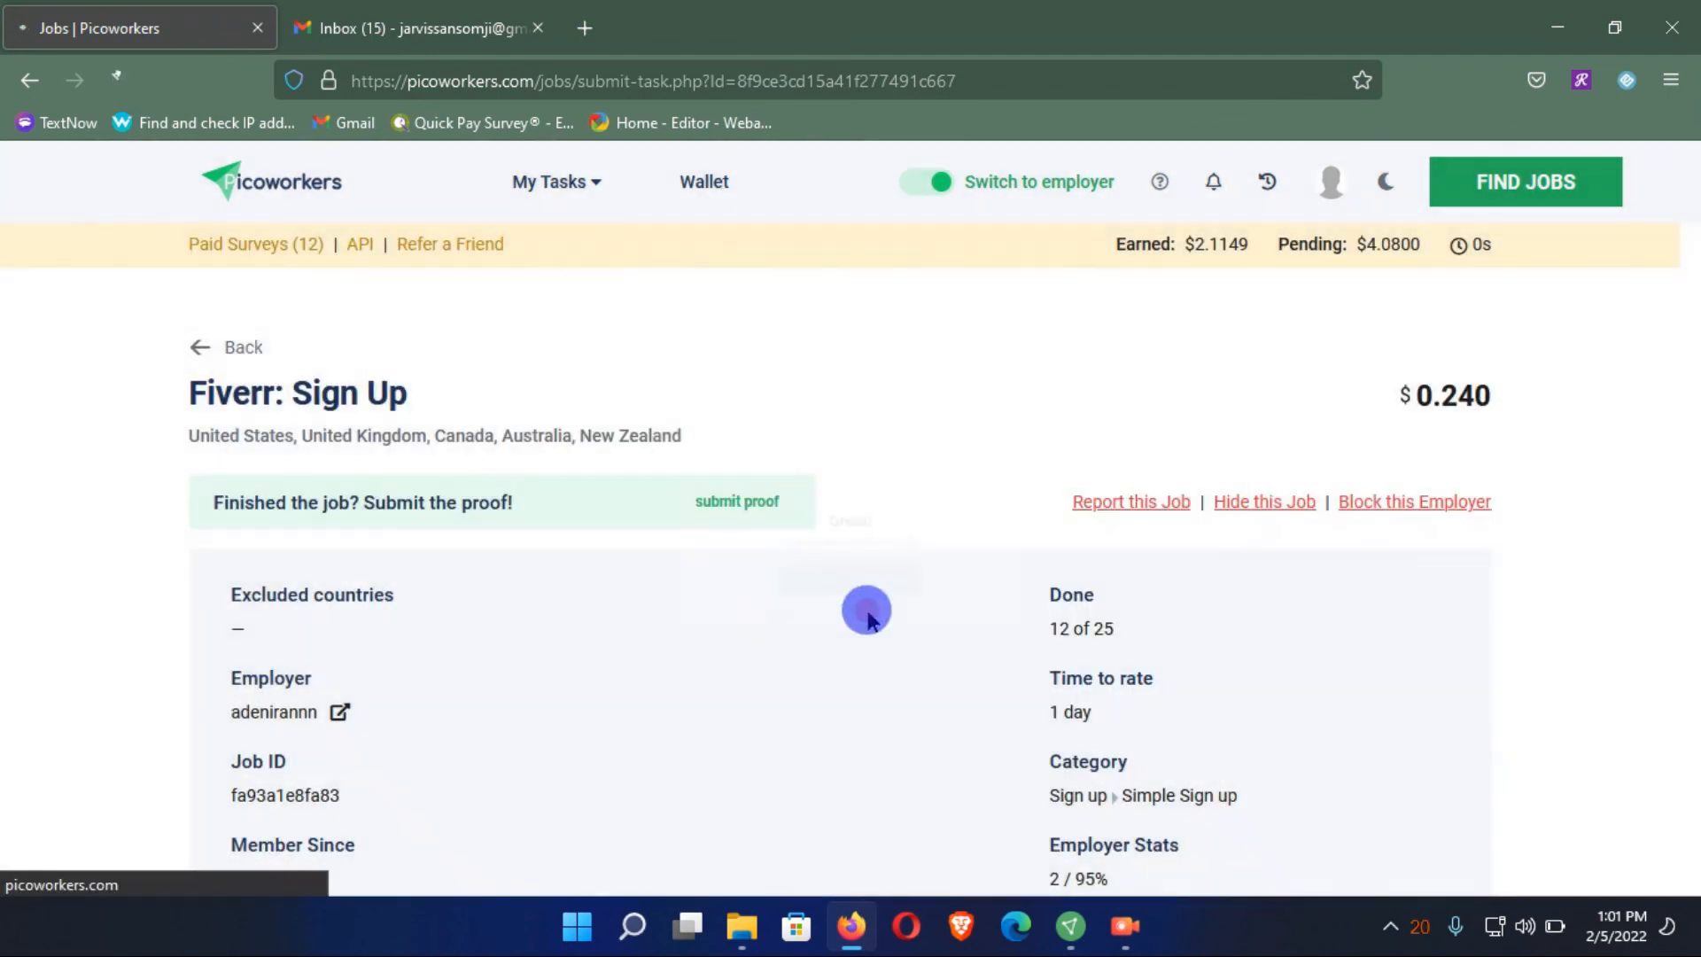